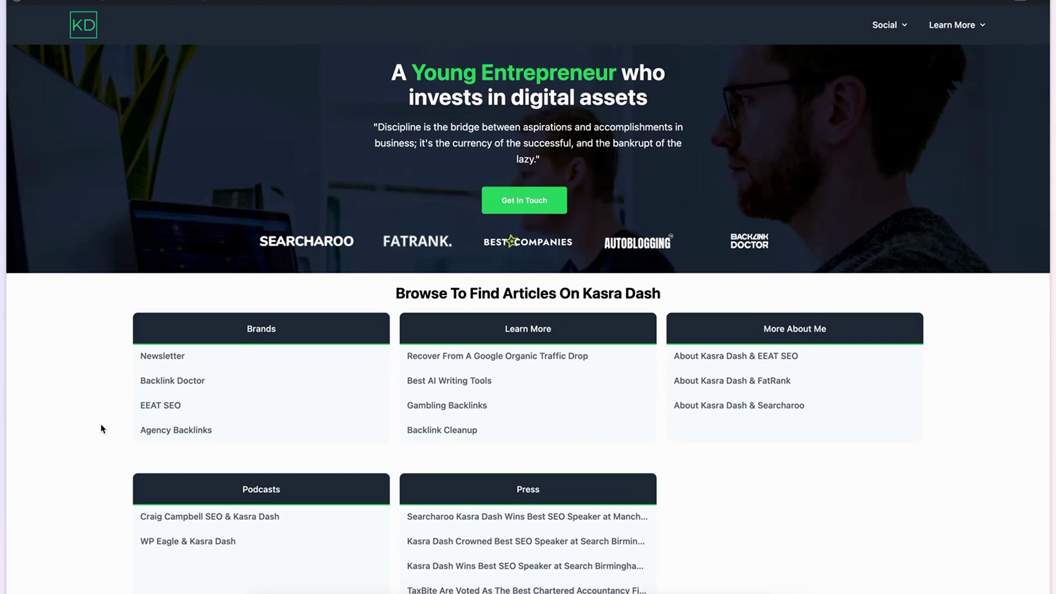
# Scroll the FatRank homepage past the hero banner to the Free Strategy Consult 15 Minutes form
pyautogui.scroll(-7, 101, 428)
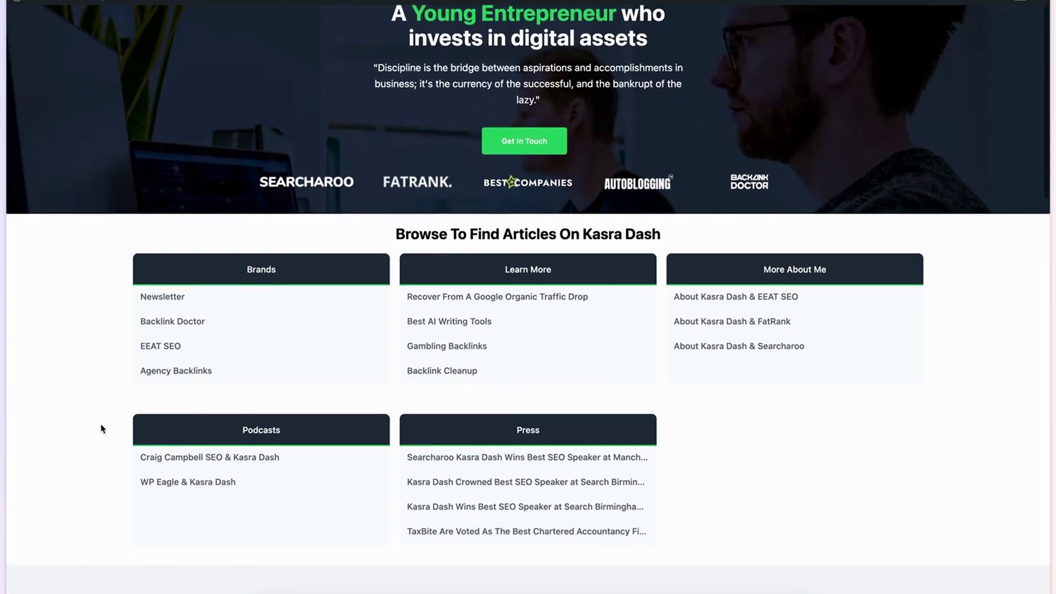
pyautogui.scroll(-12, 101, 428)
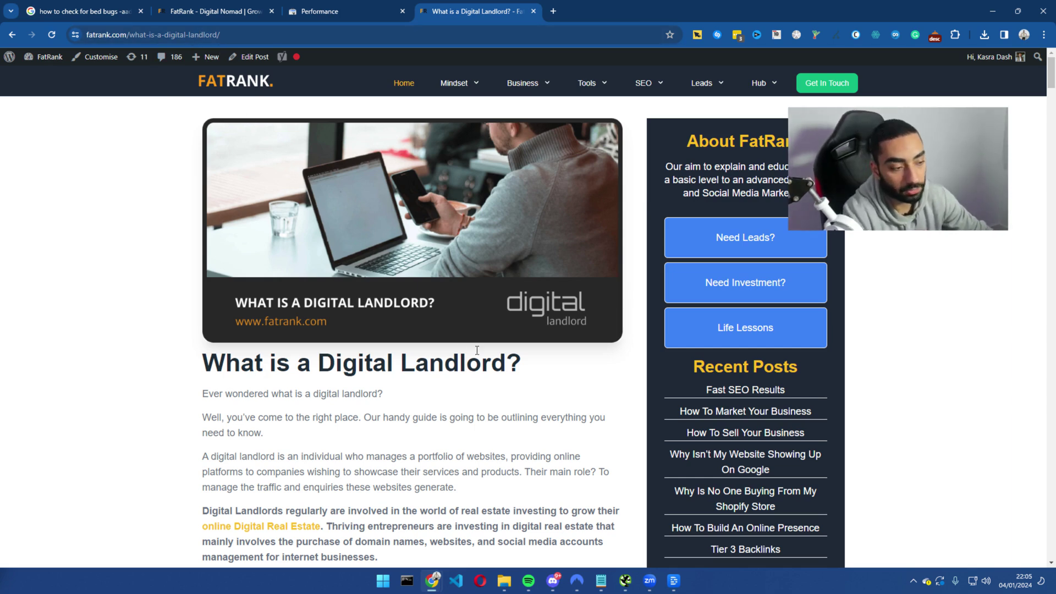
# Scroll the Digital Landlord article briefly, then bring up the Search Console Performance report
pyautogui.scroll(-2, 235, 376)
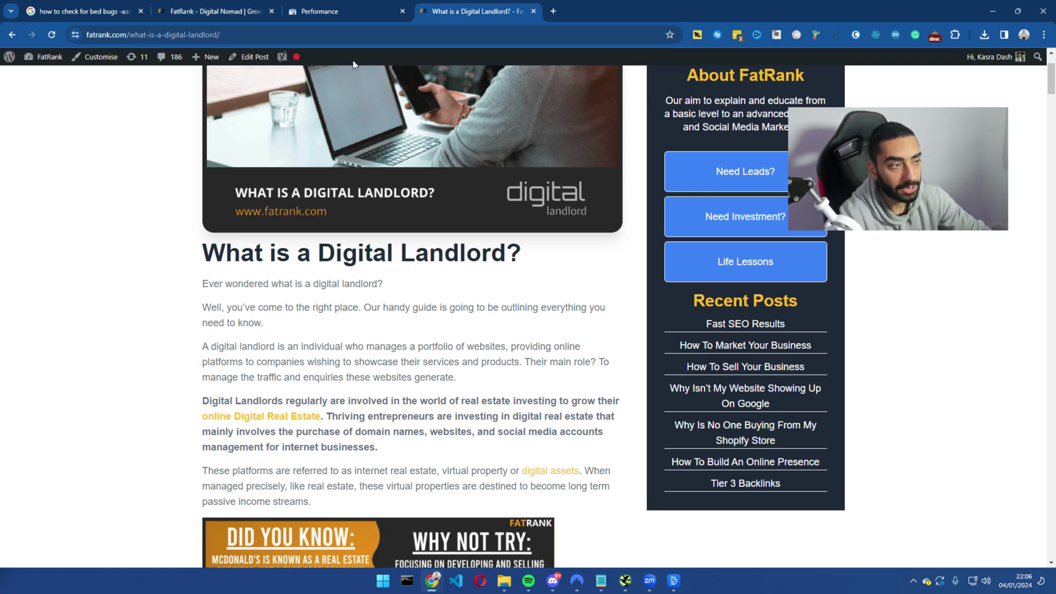
pyautogui.click(322, 6)
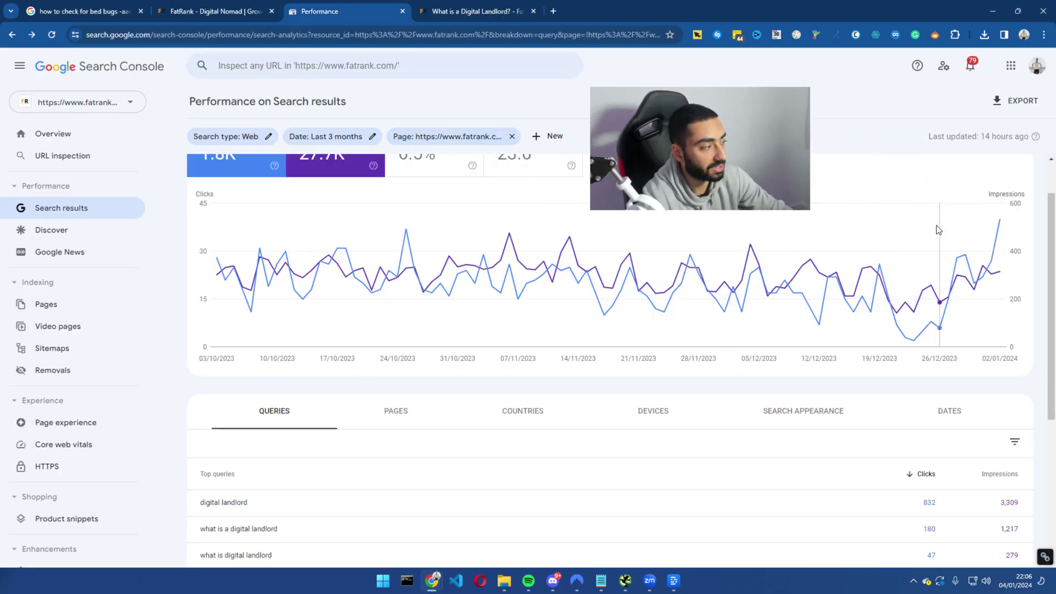
# Scroll to the Queries table and highlight 'digital landlord' in the site:fatrank.com search
pyautogui.scroll(-3, 199, 369)
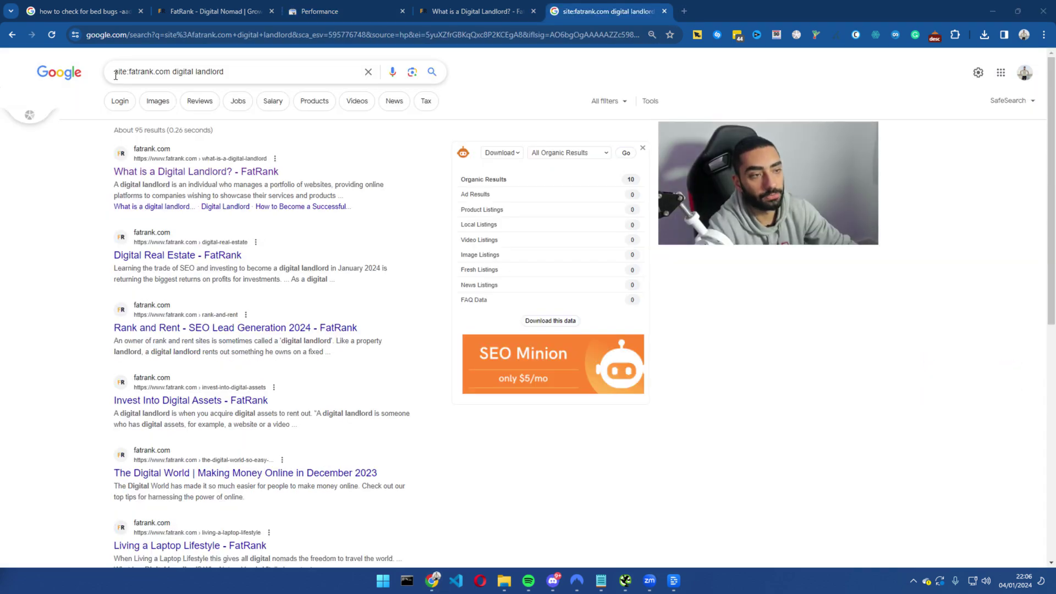
pyautogui.moveTo(114, 73); pyautogui.dragTo(171, 72)
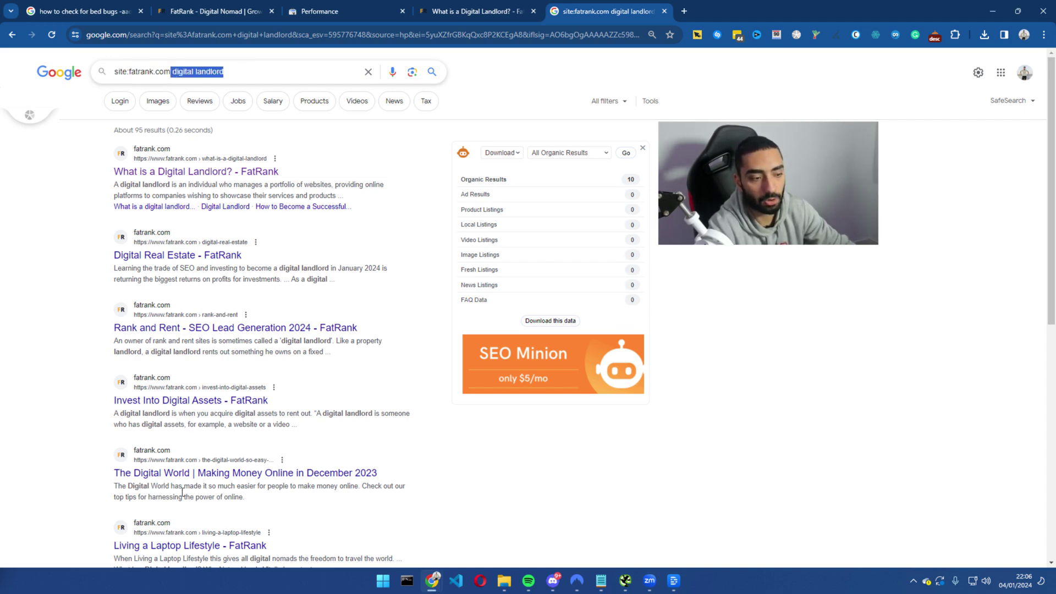
pyautogui.scroll(-3, 213, 443)
pyautogui.scroll(3, 209, 316)
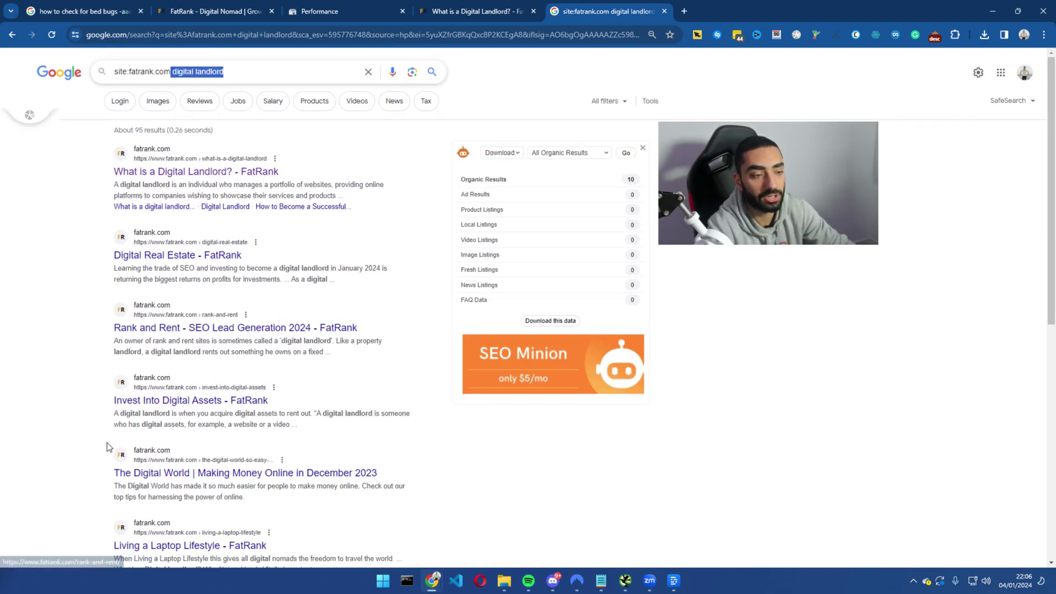
pyautogui.click(133, 264)
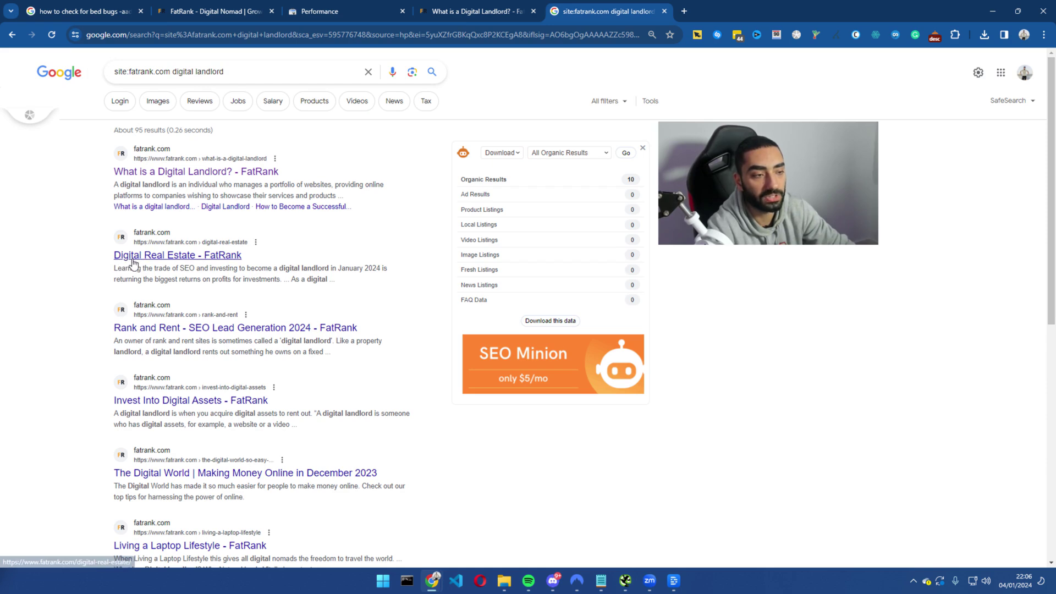
# Select the 'how to become a digital landlord', 'what is digital landlord' and 'what is a digital landlord' queries
pyautogui.click(327, 11)
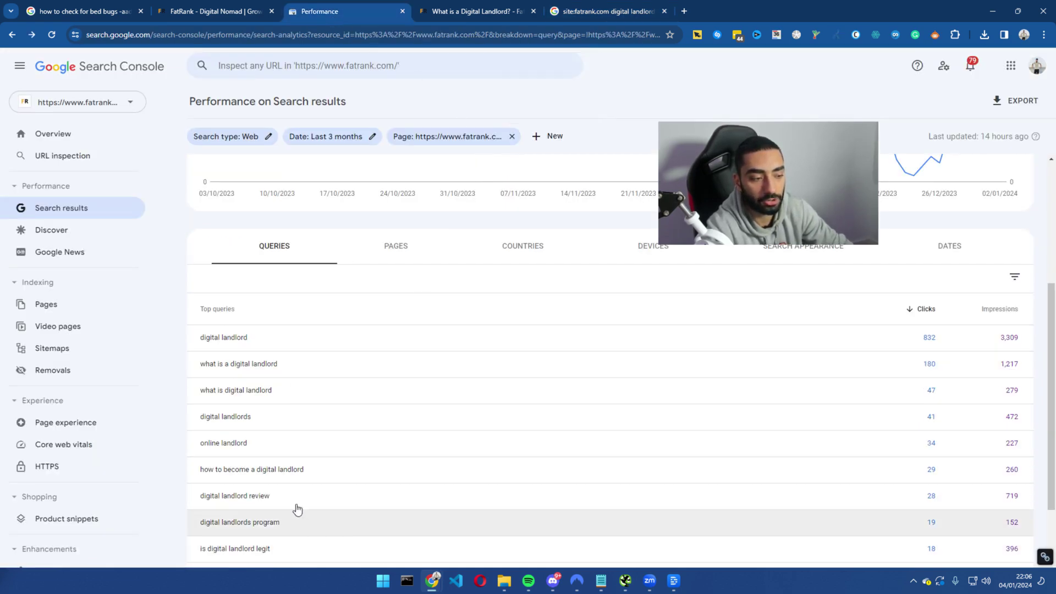
pyautogui.moveTo(202, 476); pyautogui.dragTo(317, 478)
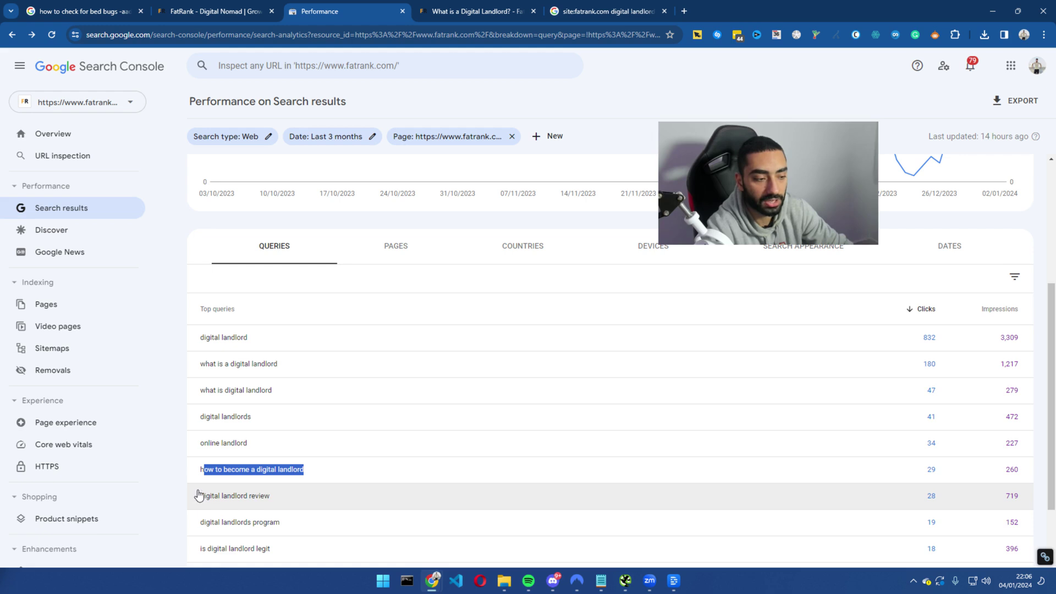
pyautogui.moveTo(199, 471); pyautogui.dragTo(318, 477)
pyautogui.moveTo(200, 391); pyautogui.dragTo(283, 392)
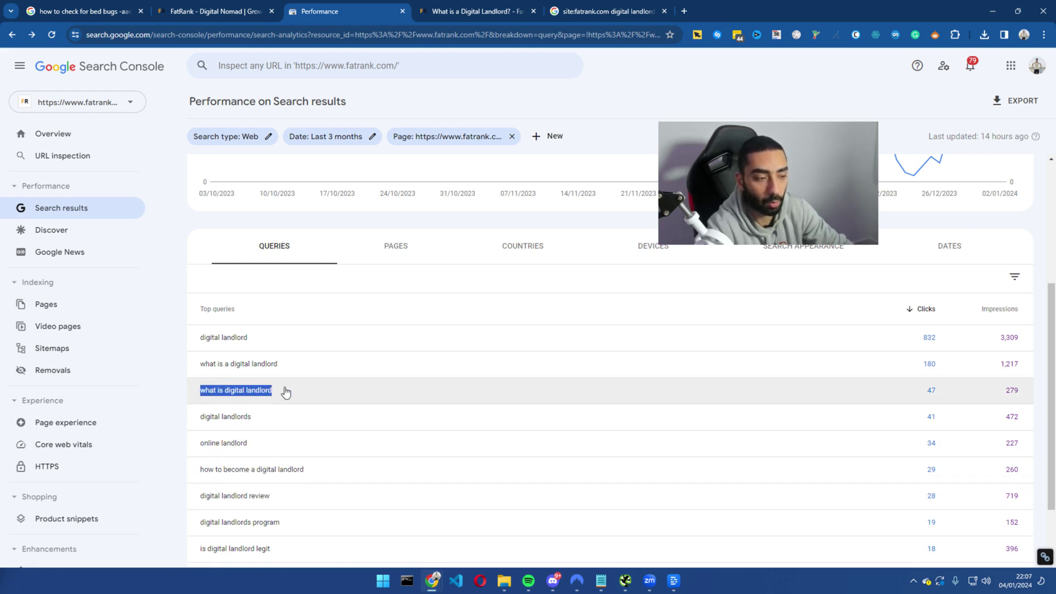
pyautogui.moveTo(201, 374); pyautogui.dragTo(280, 374)
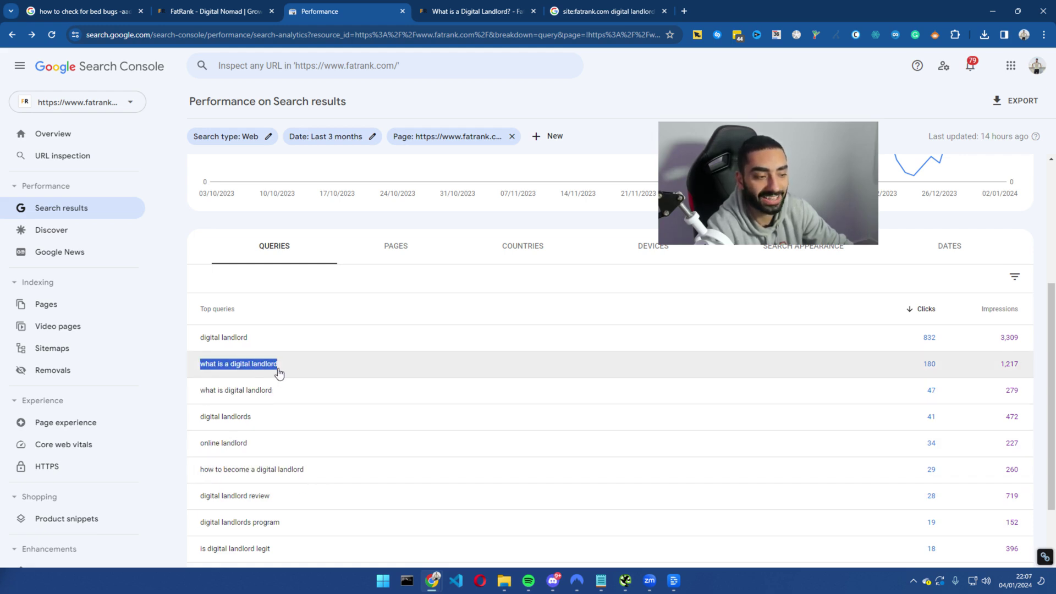
# Go back to the digital landlord article tab
pyautogui.scroll(-1, 236, 436)
pyautogui.scroll(2, 232, 439)
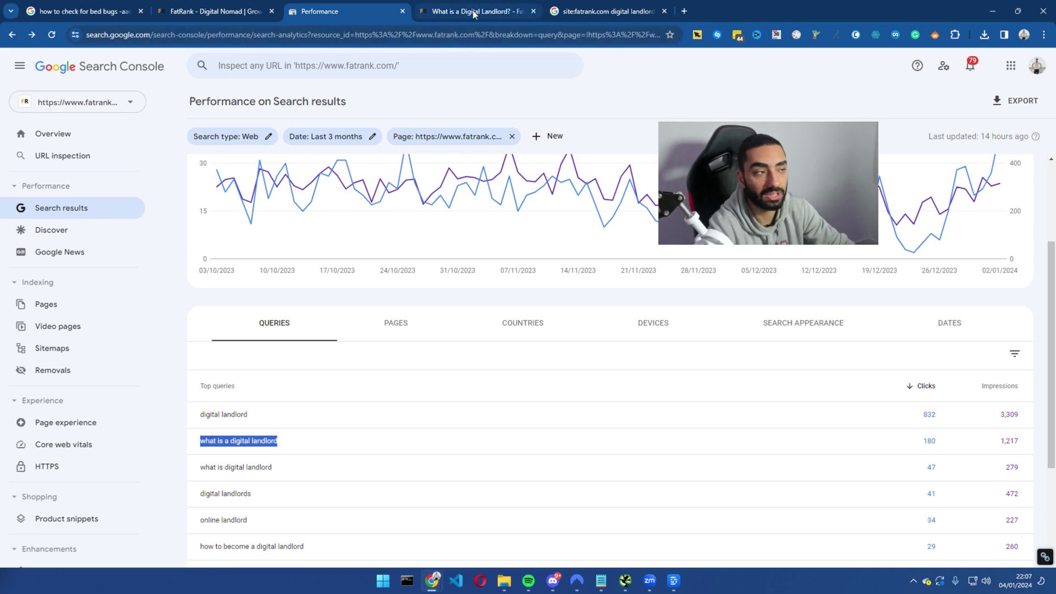
pyautogui.click(477, 11)
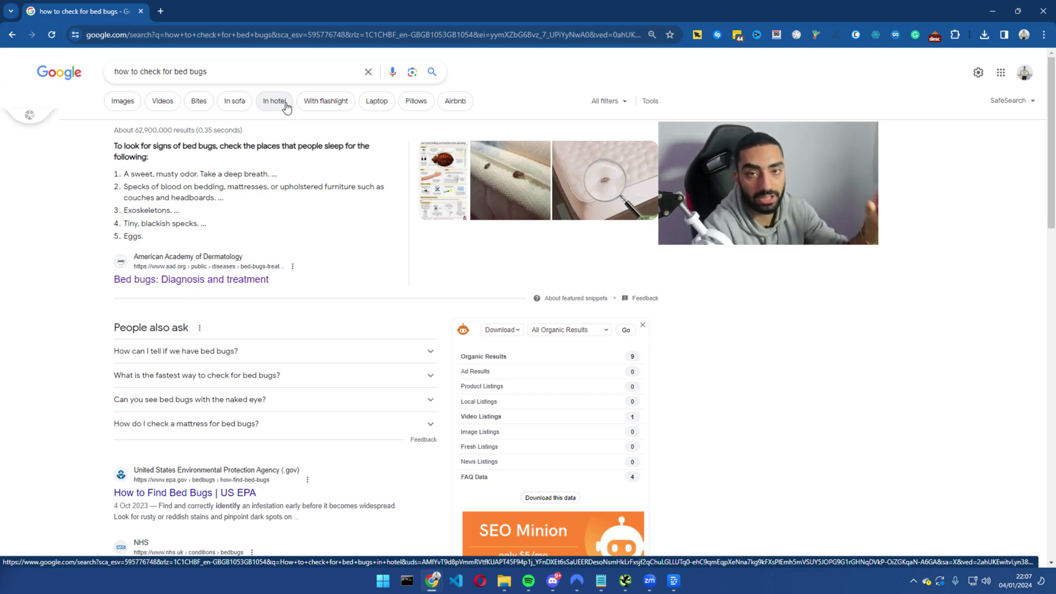
# Review the bed-bug featured snippet and start appending -aad.org to the search query
pyautogui.click(245, 75)
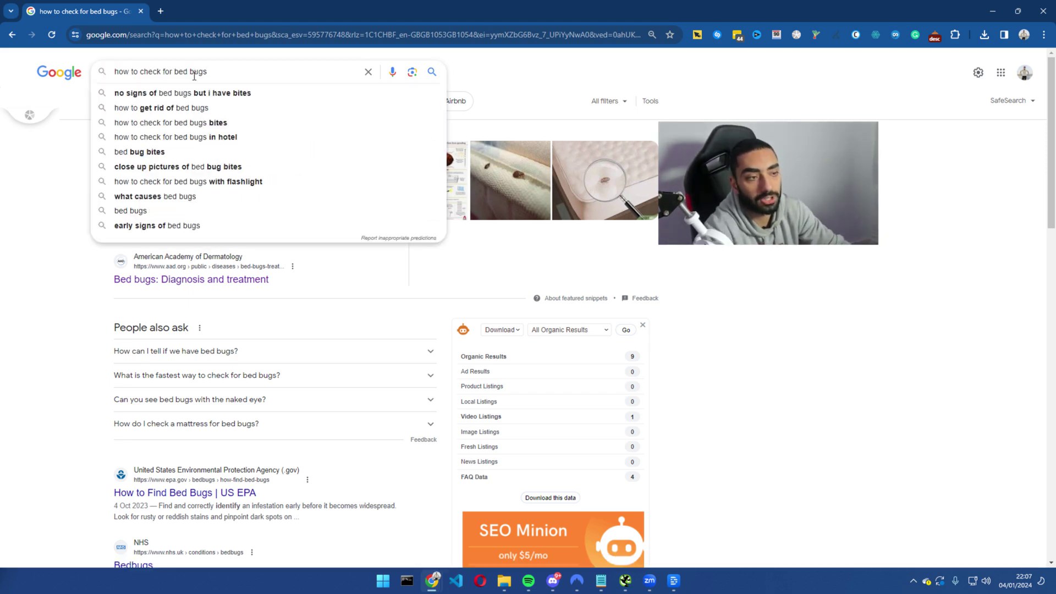
pyautogui.click(131, 213)
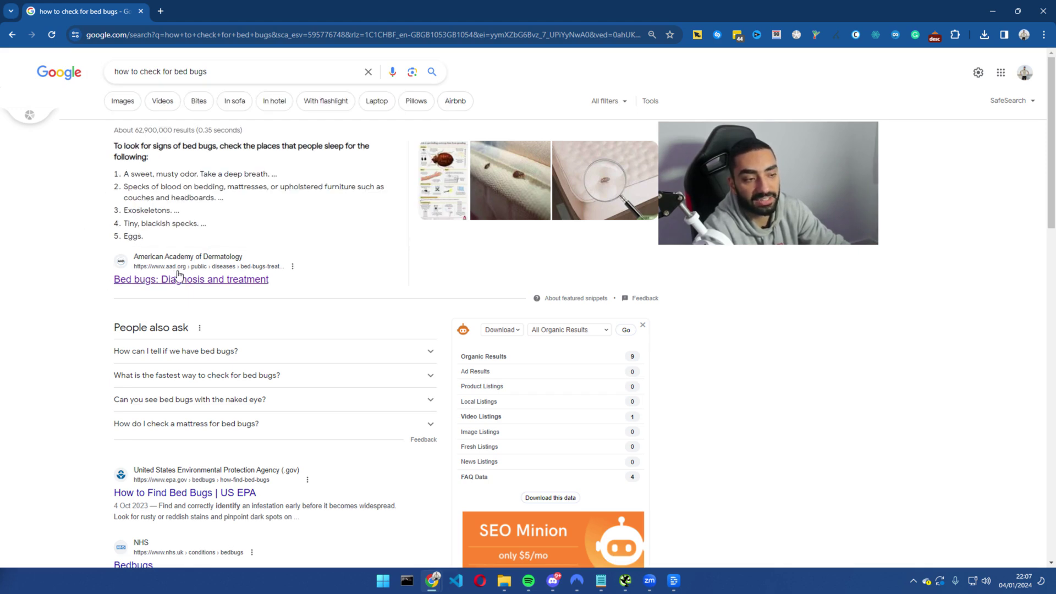
pyautogui.moveTo(120, 175); pyautogui.dragTo(168, 238)
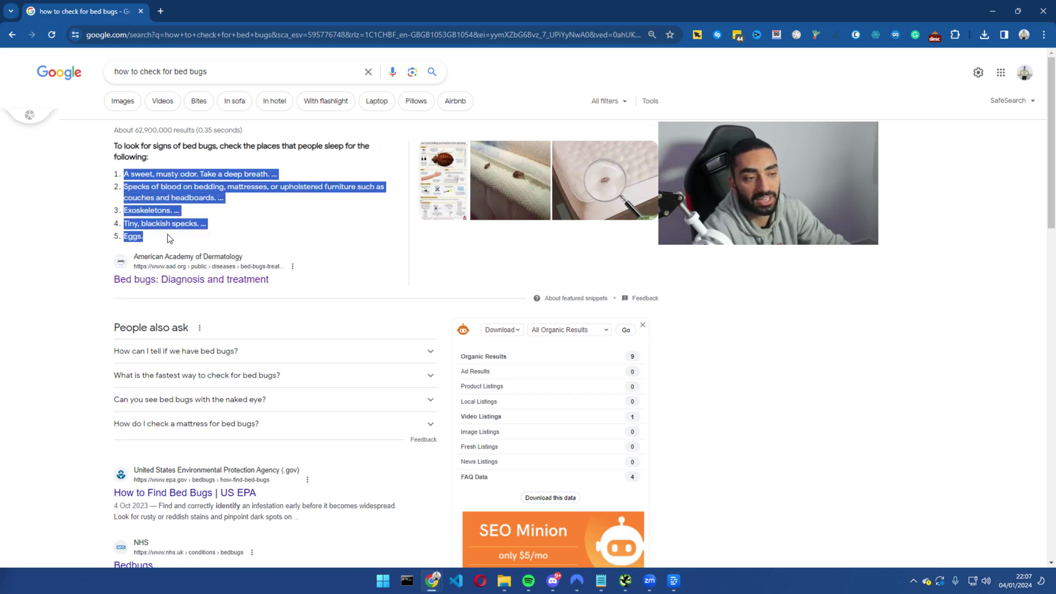
pyautogui.click(247, 71)
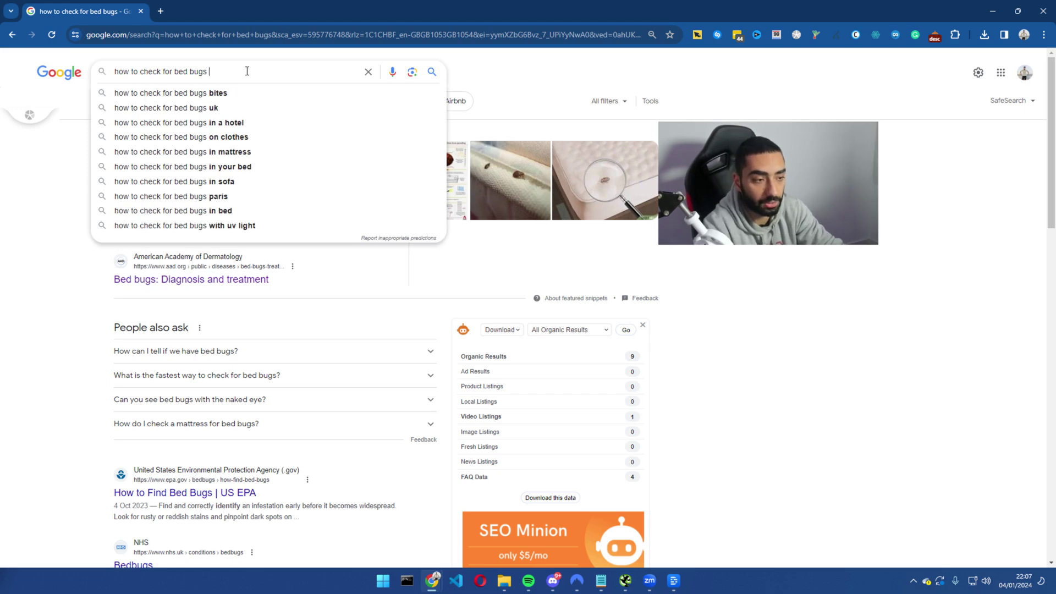
pyautogui.write('-aad.org')
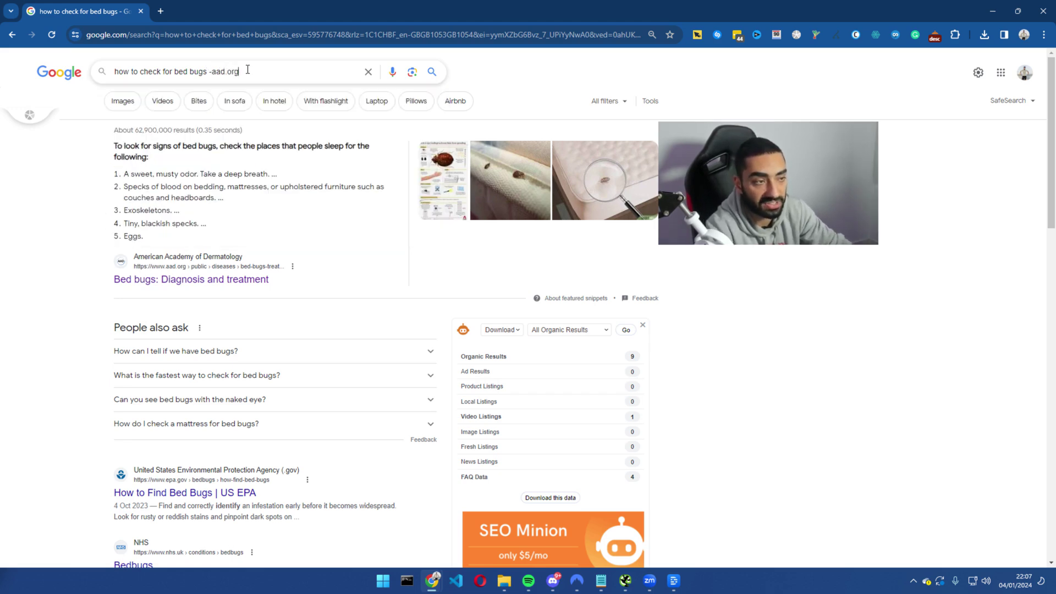
pyautogui.moveTo(248, 70); pyautogui.dragTo(212, 70)
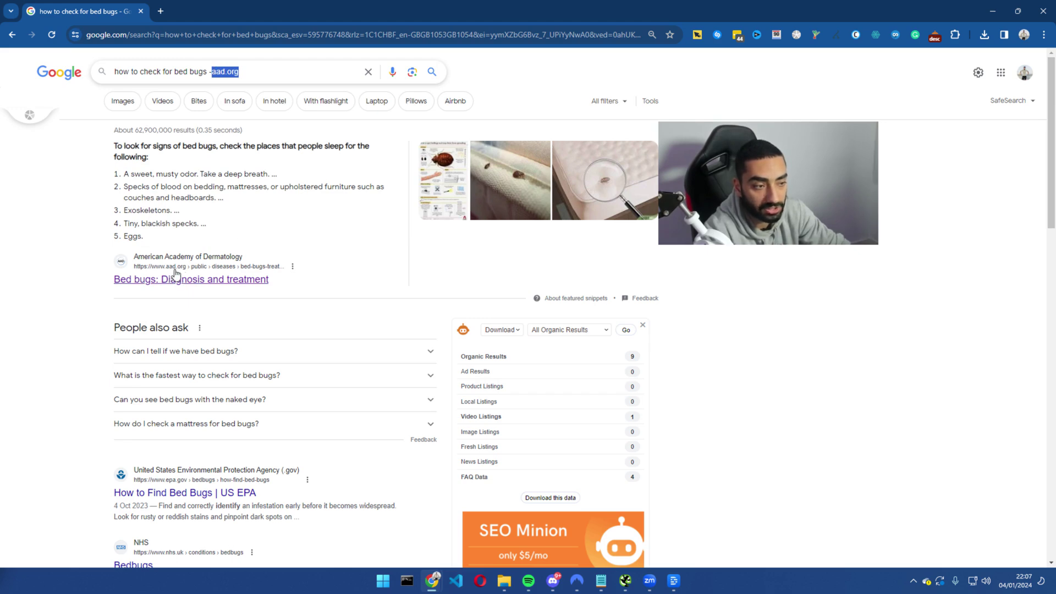
# Check the AAD bed bugs page, then search 'how to check for bed bugs -aad.org'
pyautogui.middleClick(176, 278)
pyautogui.click(181, 16)
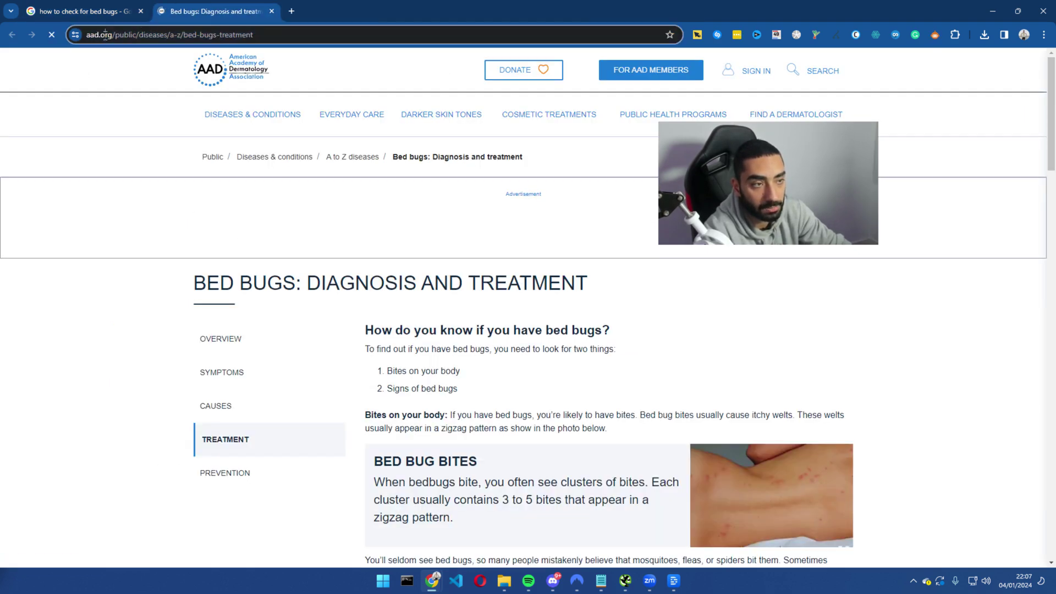
pyautogui.click(141, 19)
pyautogui.click(257, 71)
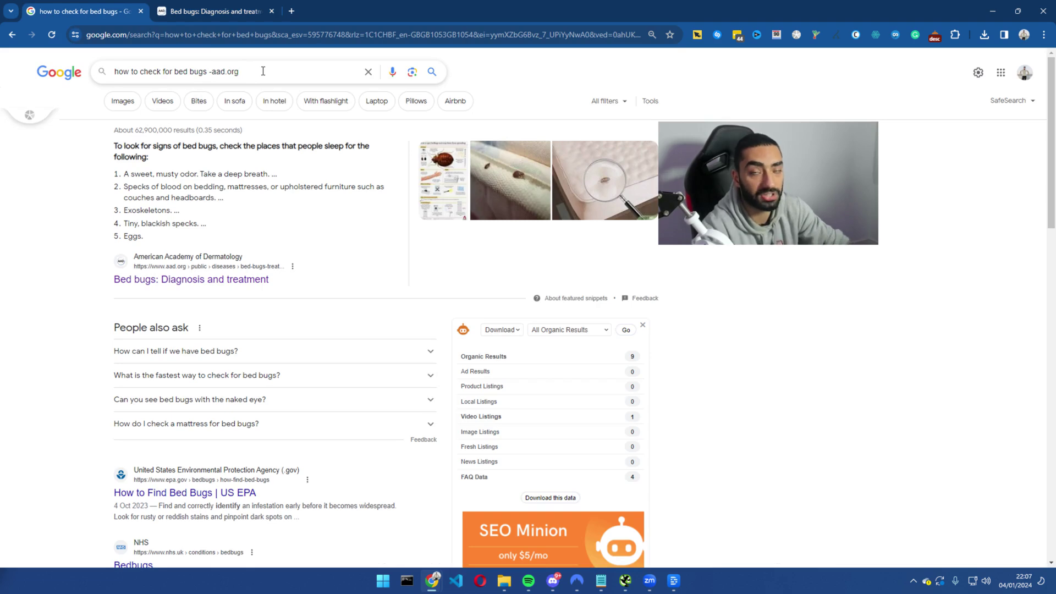
pyautogui.click(432, 72)
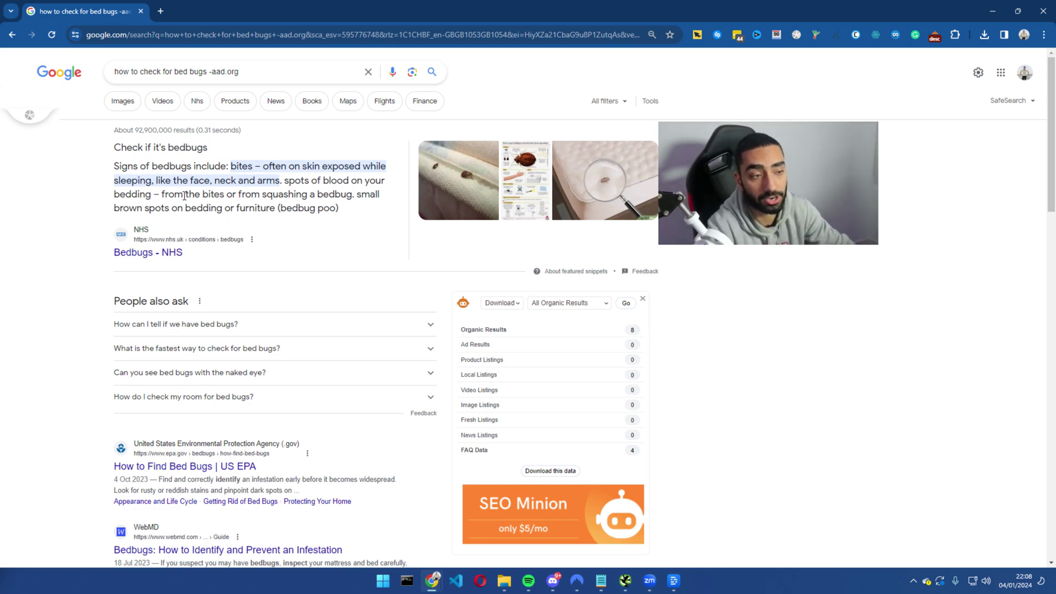
# Also exclude nhs.uk to see the EPA snippet, then go back to the plain bed bug results
pyautogui.moveTo(114, 172); pyautogui.dragTo(339, 213)
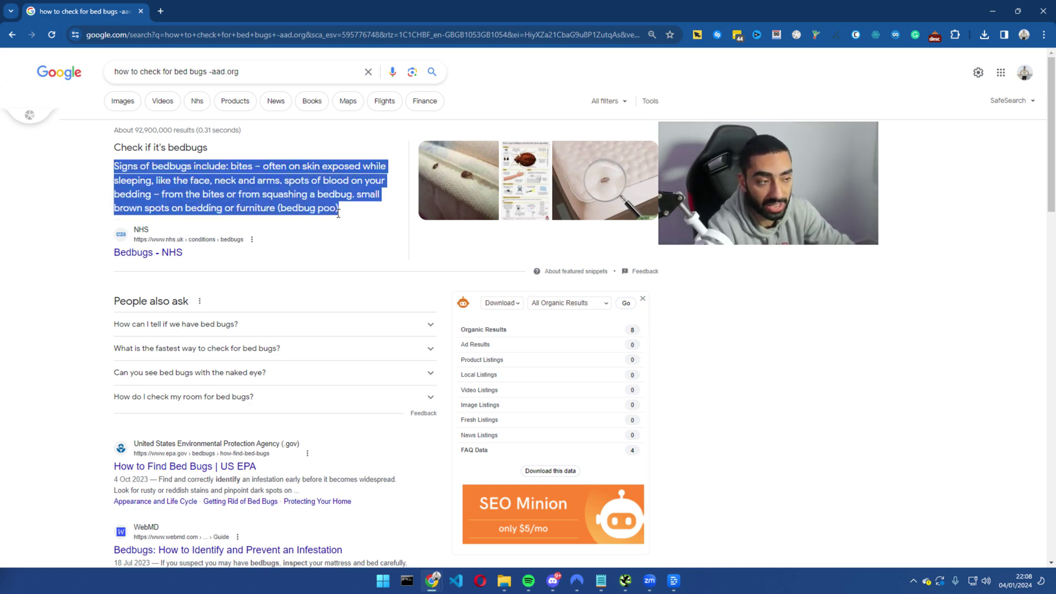
pyautogui.click(275, 72)
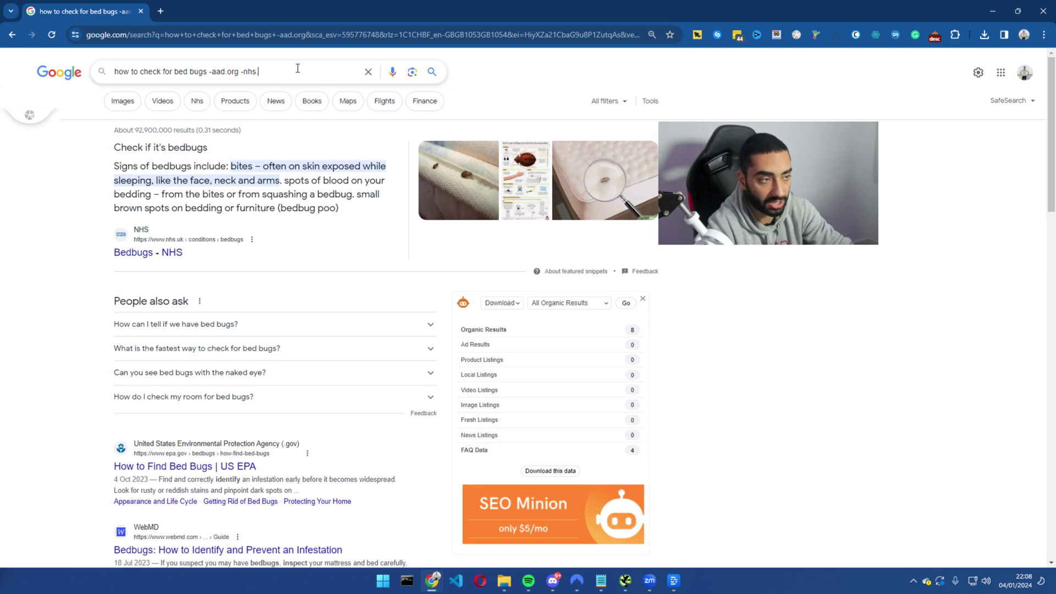
pyautogui.press('Return')
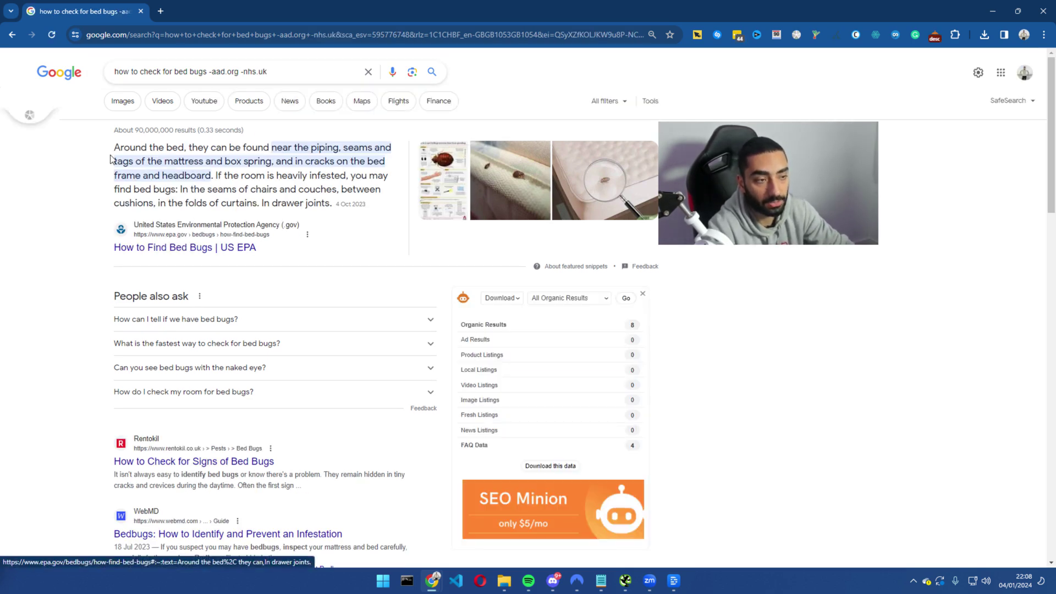
pyautogui.moveTo(114, 148); pyautogui.dragTo(256, 219)
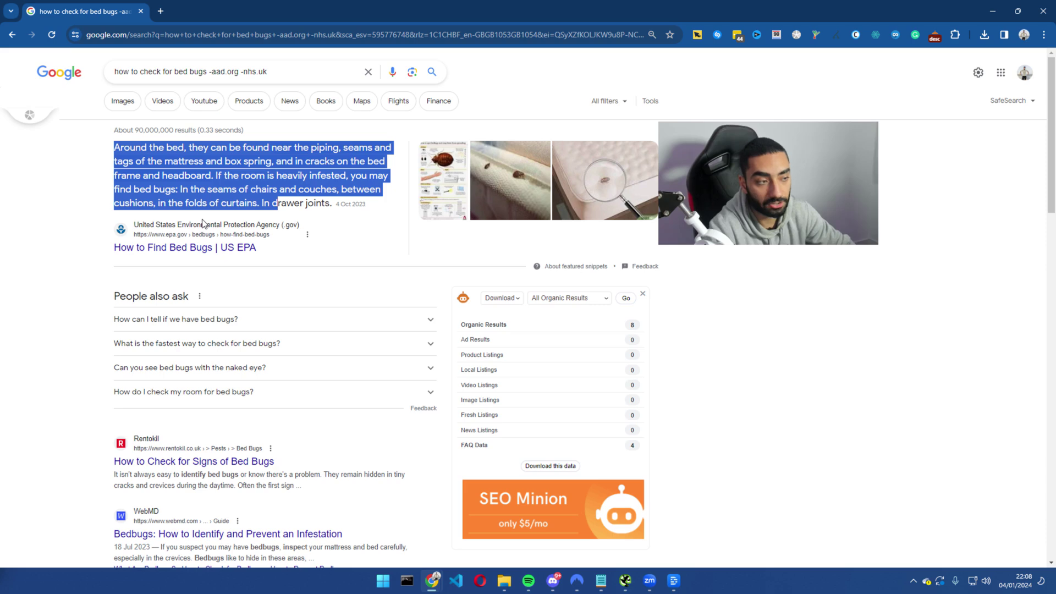
pyautogui.hotkey('alt', 'Left')
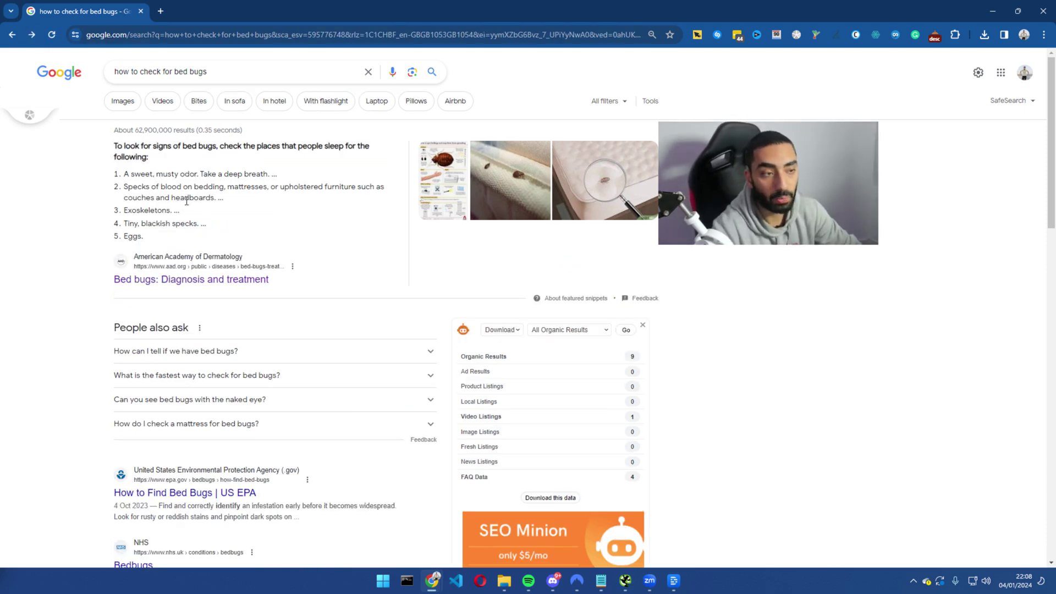
# Select the five listed bed-bug signs in the featured snippet
pyautogui.moveTo(176, 247); pyautogui.dragTo(116, 178)
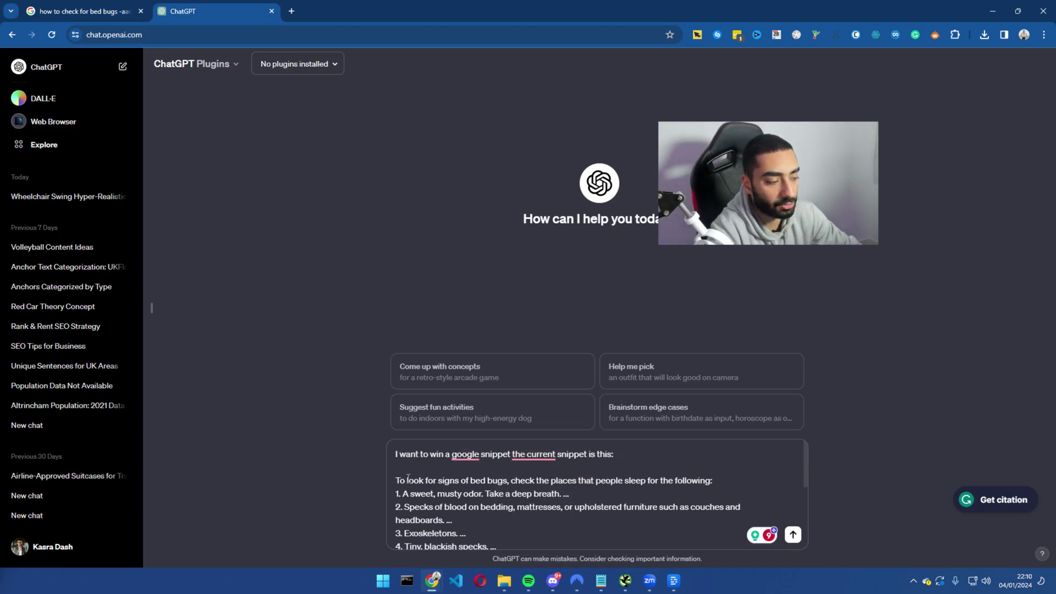
# Paste the NHS snippet after '5. Eggs.' under 'This is my current snippet:' in the prompt
pyautogui.moveTo(398, 480); pyautogui.dragTo(479, 492)
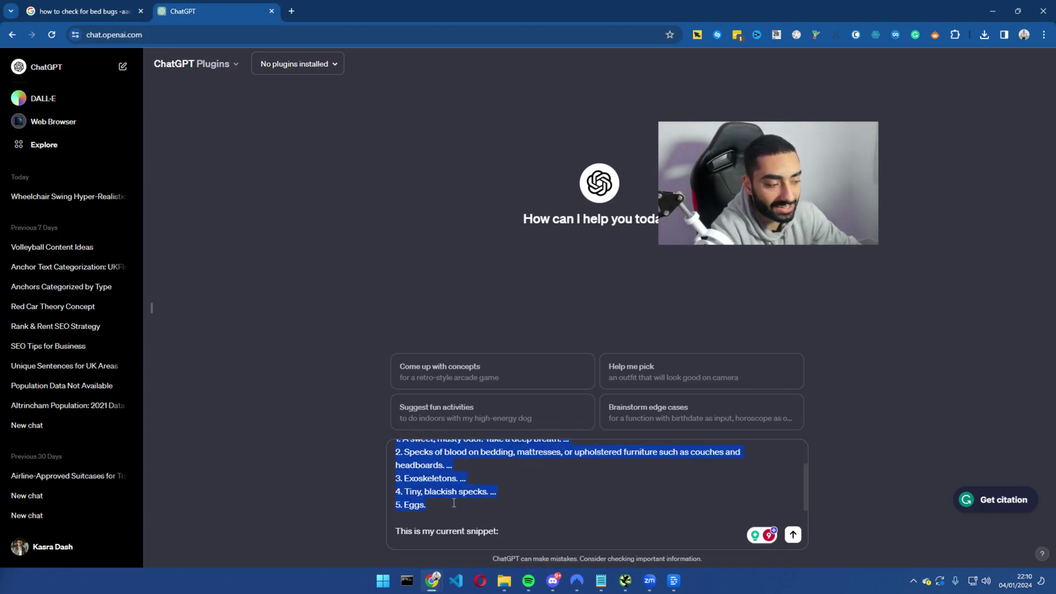
pyautogui.click(513, 512)
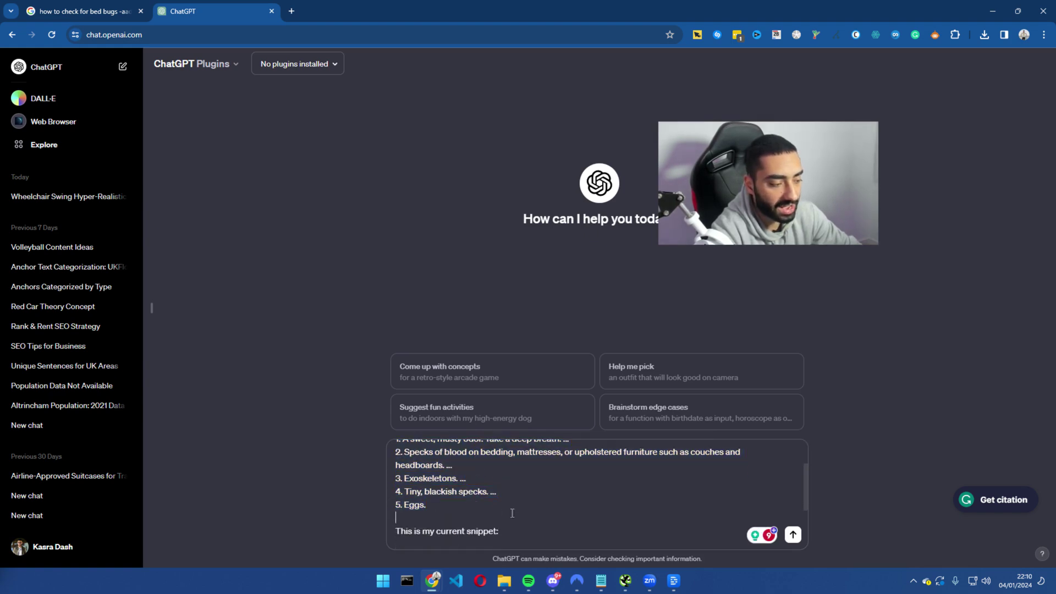
pyautogui.write("Check if it's bedbugs Signs of bedbugs include: bites – often on skin exposed while sleeping, like the face, neck and arms. spots of blood on your bedding – from the bites or from squashing a bedbug. small brown spots on bedding or furniture (bedbug poo)")
pyautogui.moveTo(395, 497); pyautogui.dragTo(568, 512)
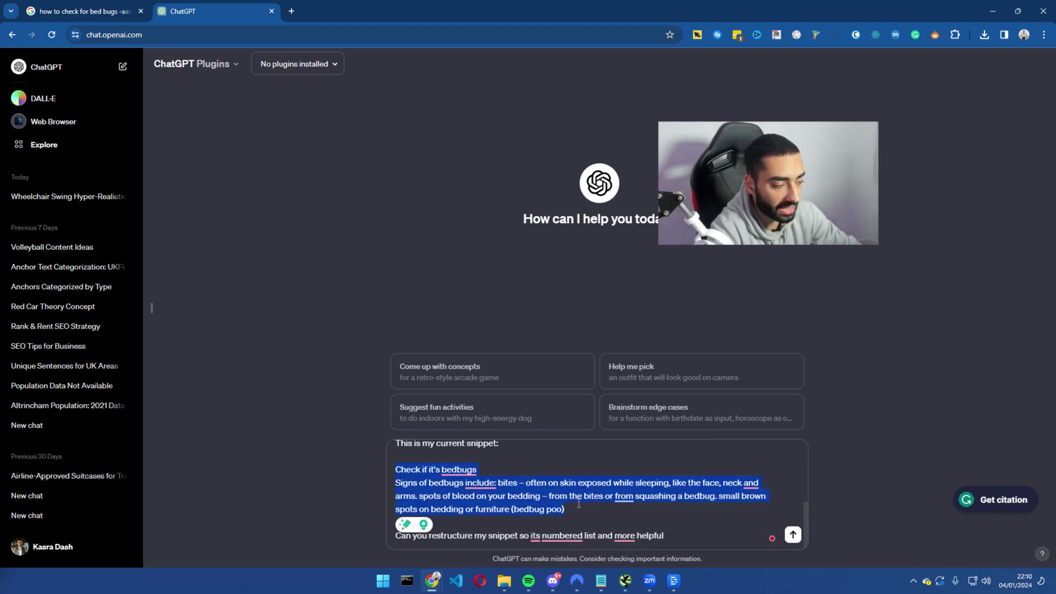
pyautogui.click(86, 7)
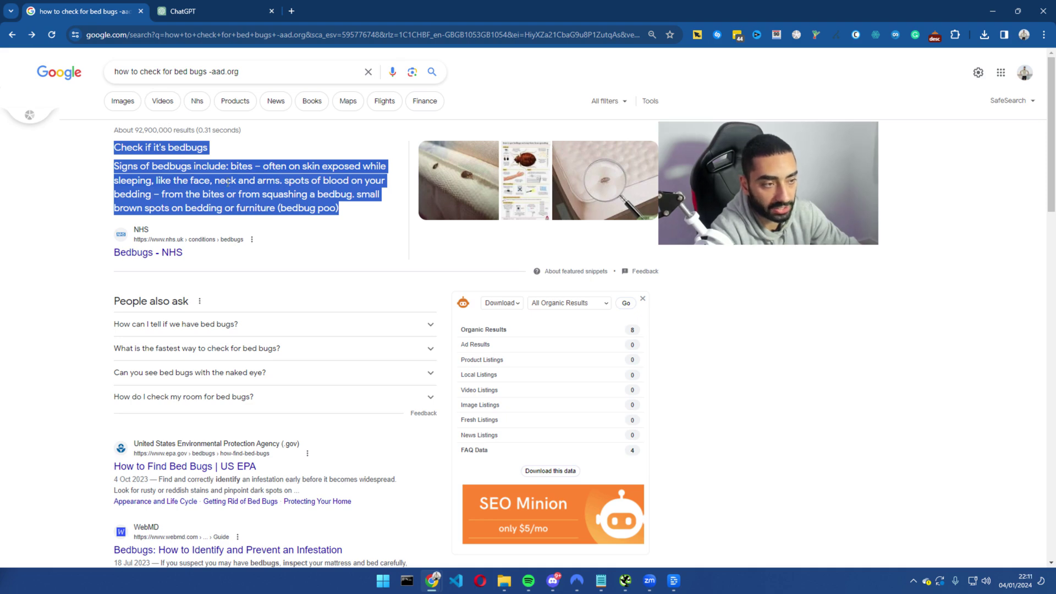
pyautogui.click(231, 11)
pyautogui.click(489, 535)
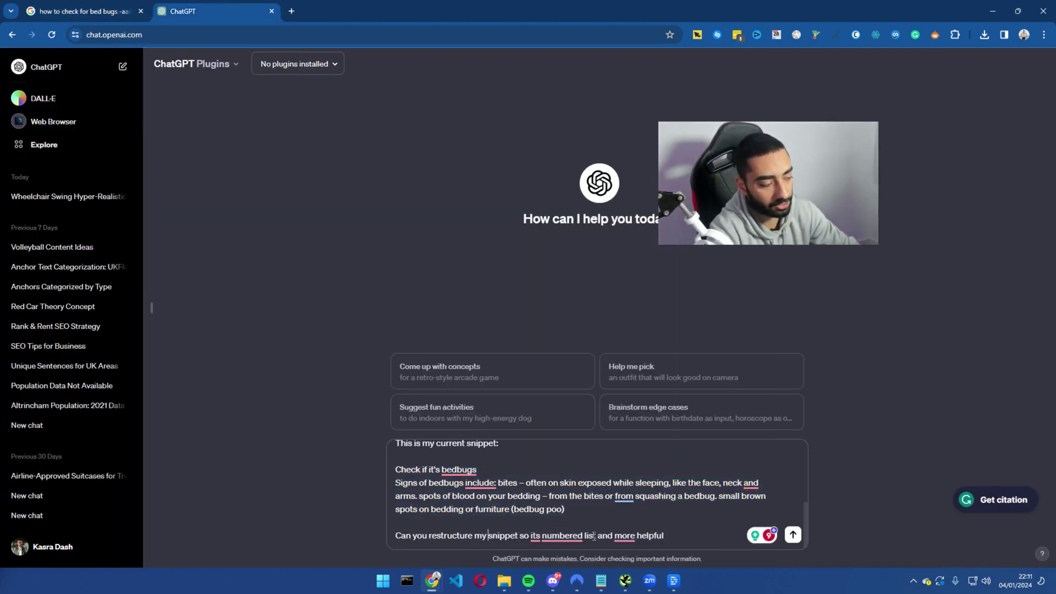
# Send the restructuring request and review ChatGPT's five-point numbered list
pyautogui.click(793, 535)
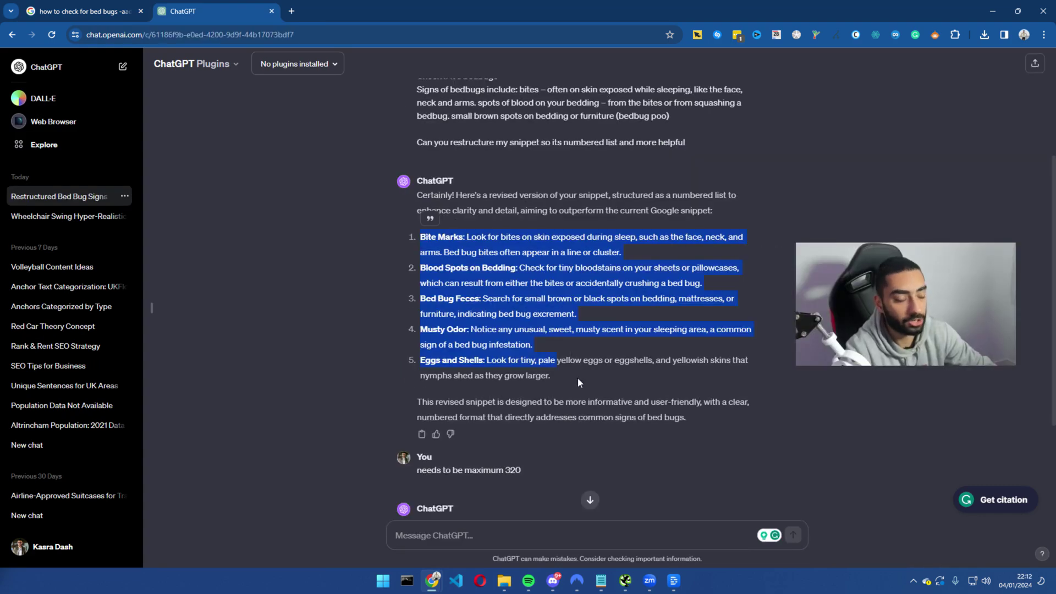
pyautogui.moveTo(569, 376); pyautogui.dragTo(423, 243)
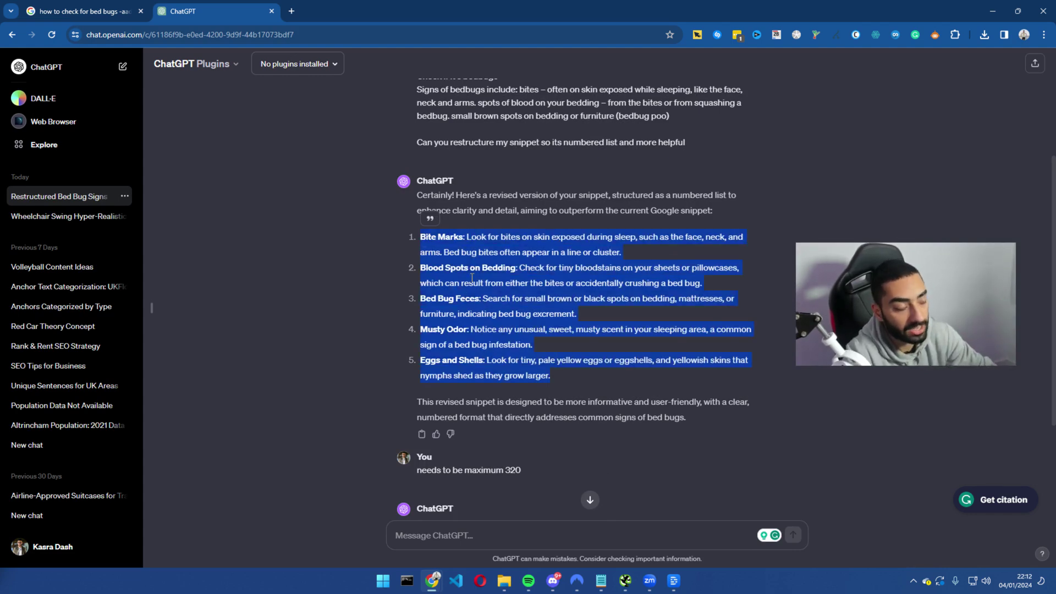
pyautogui.click(590, 500)
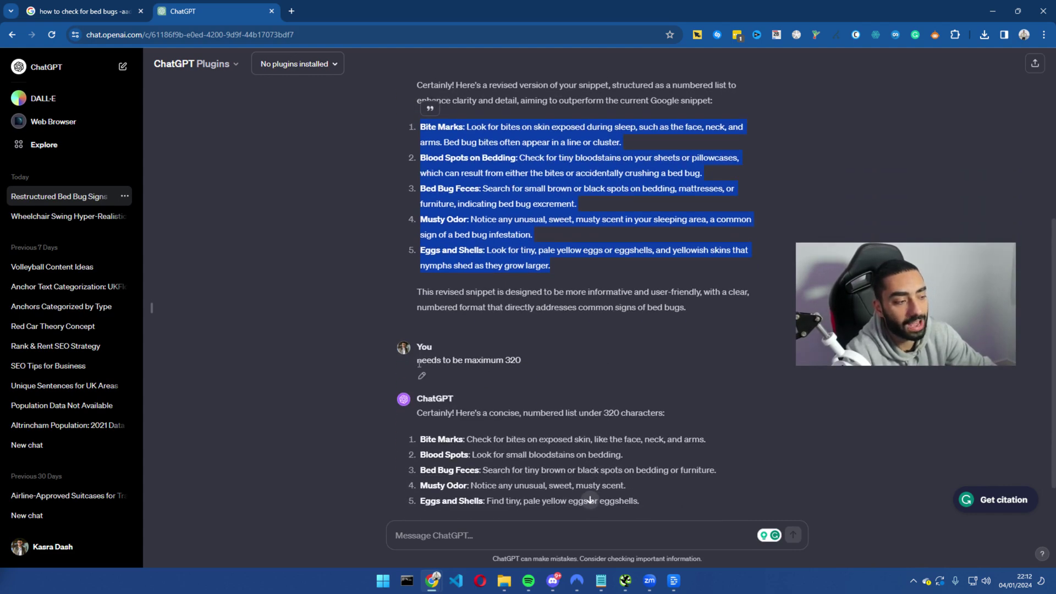
# Review the concise five-sign version under 320 characters, then return to the Google results
pyautogui.moveTo(418, 361); pyautogui.dragTo(518, 360)
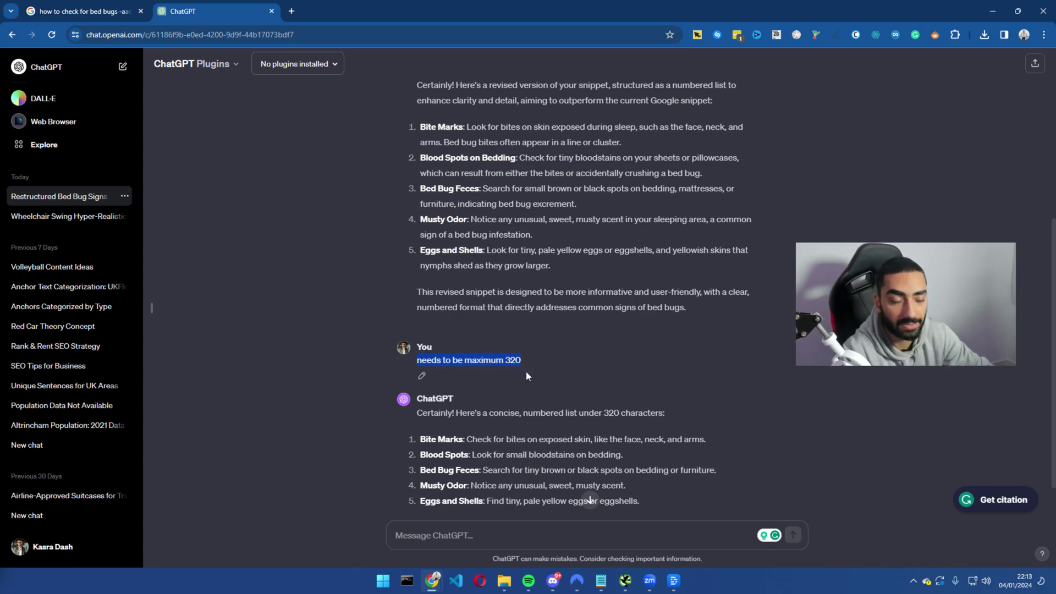
pyautogui.moveTo(420, 441); pyautogui.dragTo(646, 503)
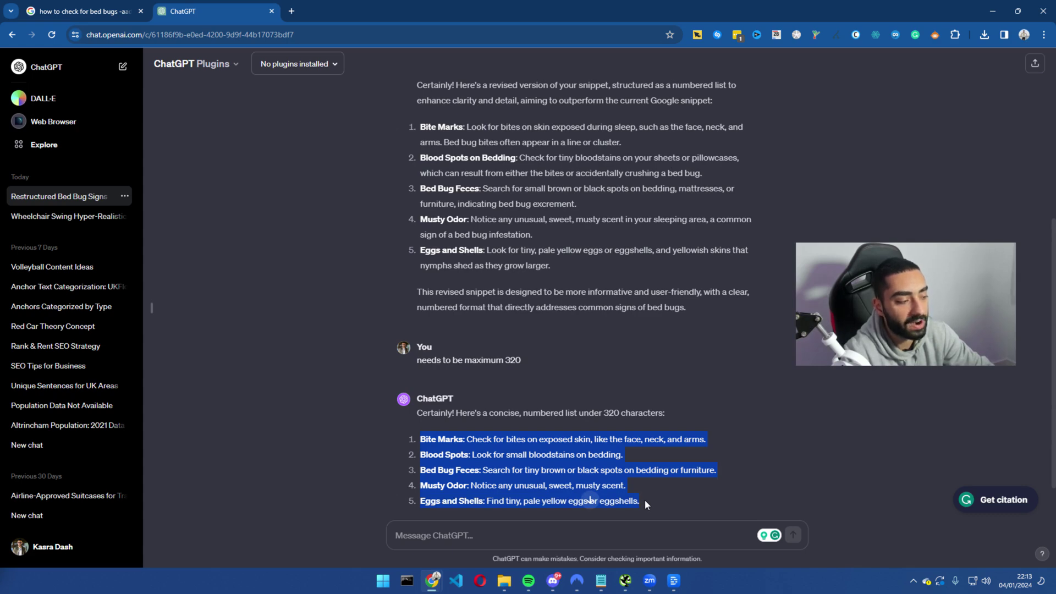
pyautogui.click(443, 452)
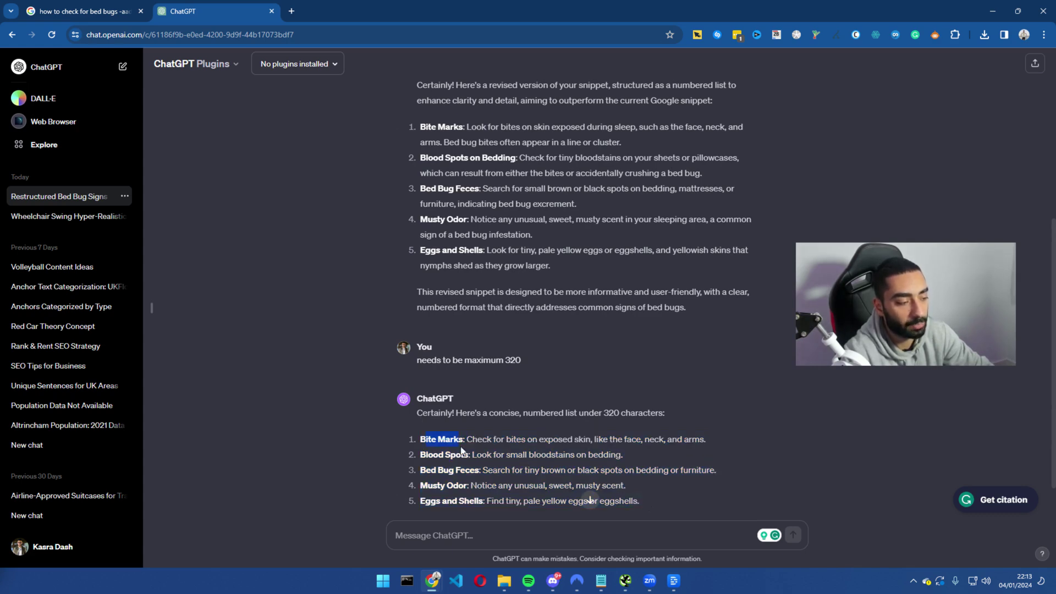
pyautogui.moveTo(432, 470); pyautogui.dragTo(451, 486)
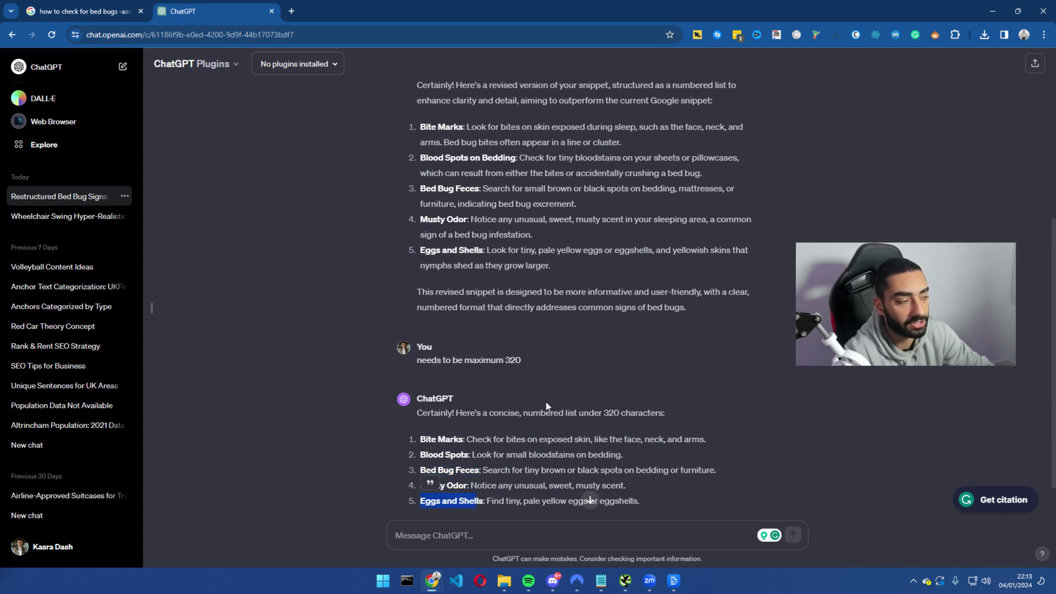
pyautogui.click(82, 11)
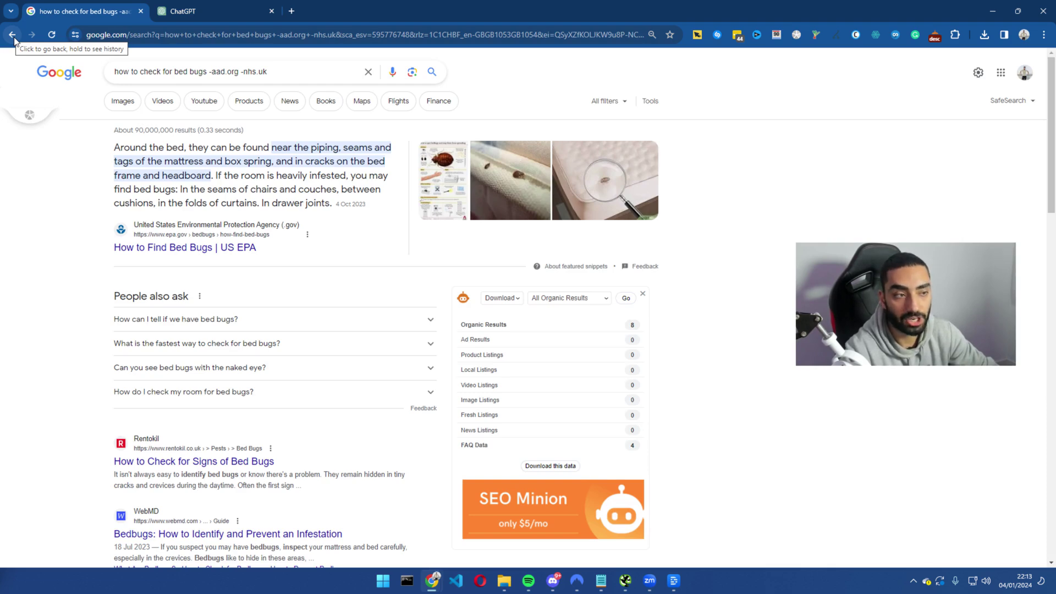
# Go back and bring up the 'how to run a python script' search results
pyautogui.click(12, 35)
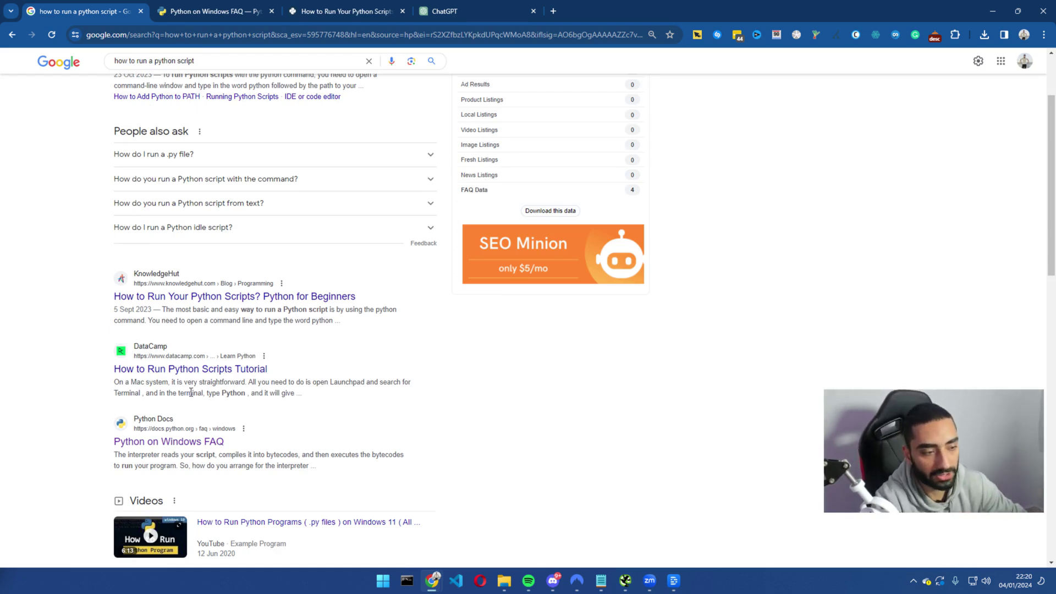
pyautogui.scroll(2, 130, 78)
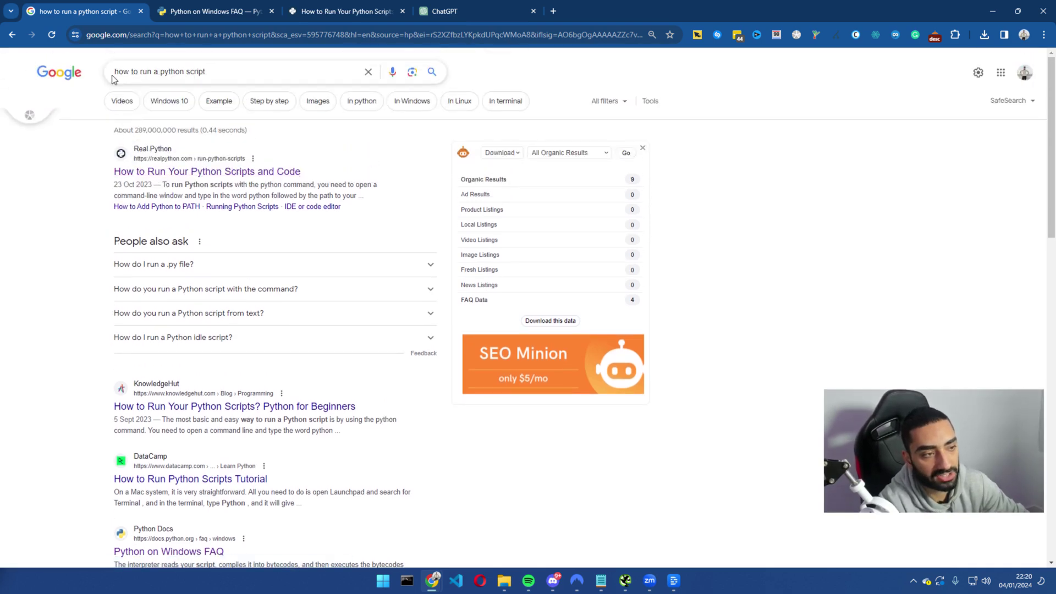
pyautogui.moveTo(114, 72); pyautogui.dragTo(212, 73)
pyautogui.click(214, 77)
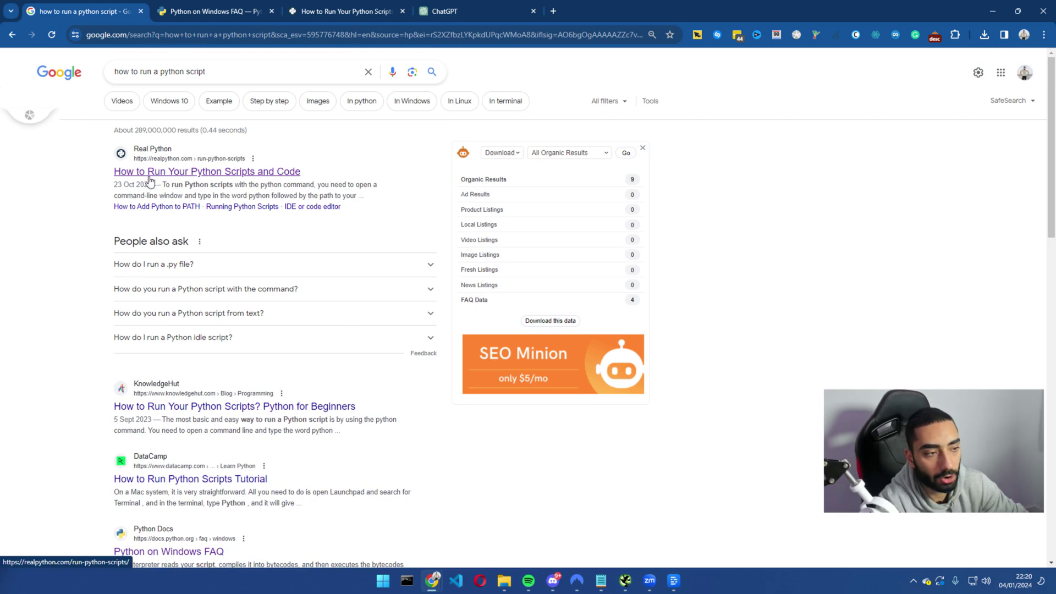
pyautogui.scroll(-2, 213, 439)
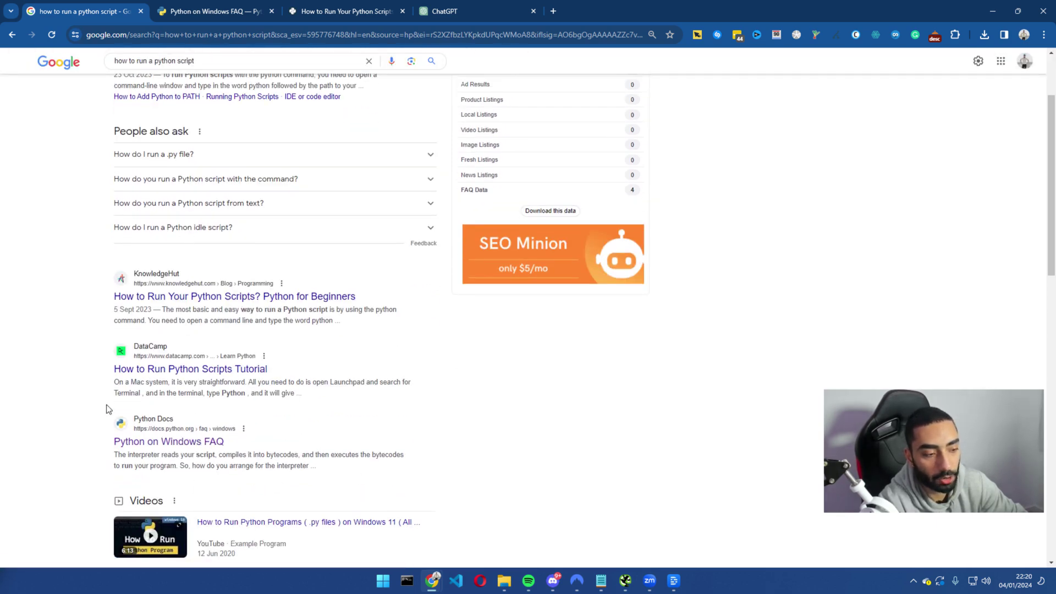
# Open the Python on Windows FAQ and move the ChatGPT tab right after Google results
pyautogui.click(209, 11)
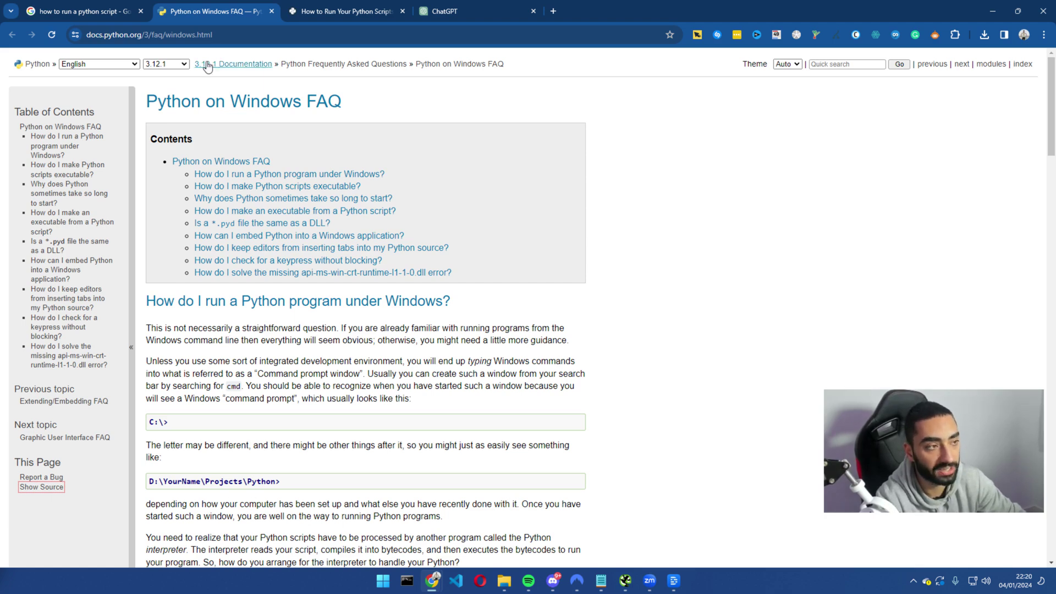
pyautogui.click(341, 11)
pyautogui.click(443, 11)
pyautogui.moveTo(443, 11); pyautogui.dragTo(176, 11)
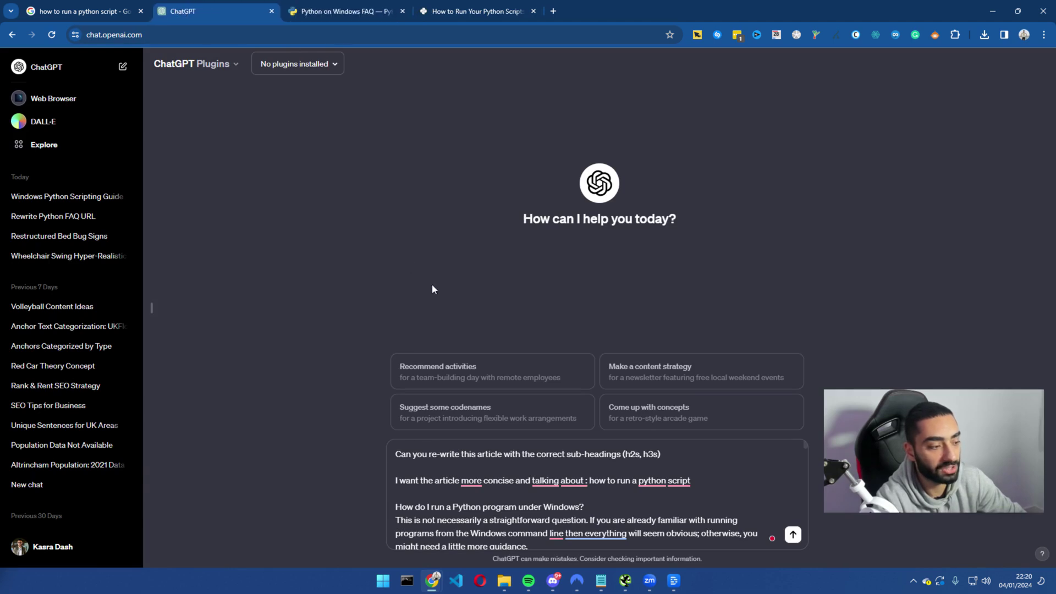
# Review the pasted Python Windows FAQ rewrite request and send it to ChatGPT
pyautogui.click(397, 456)
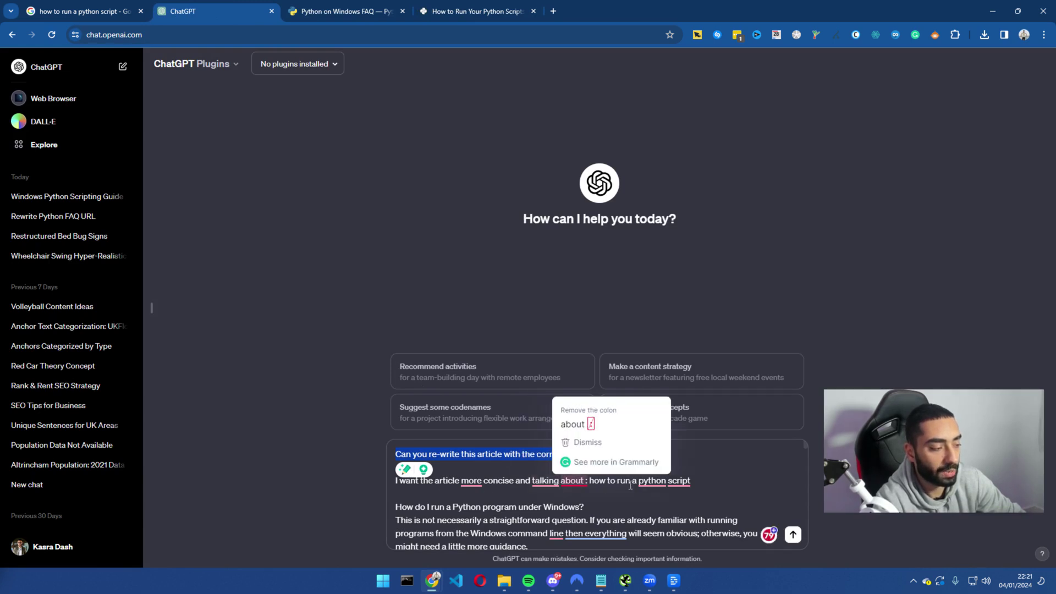
pyautogui.moveTo(638, 491)
pyautogui.moveTo(547, 544); pyautogui.dragTo(578, 532)
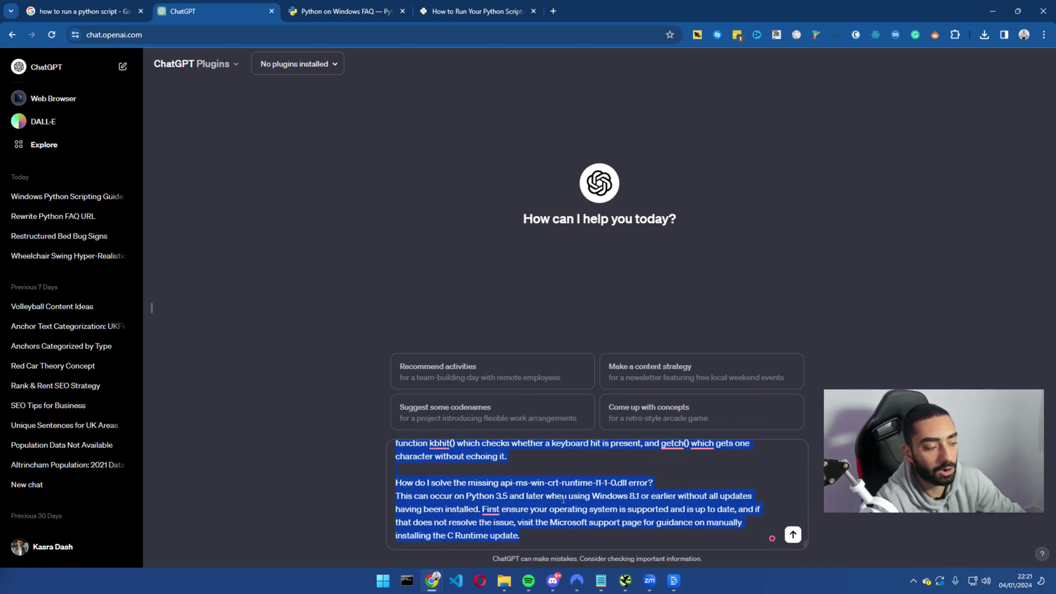
pyautogui.click(794, 542)
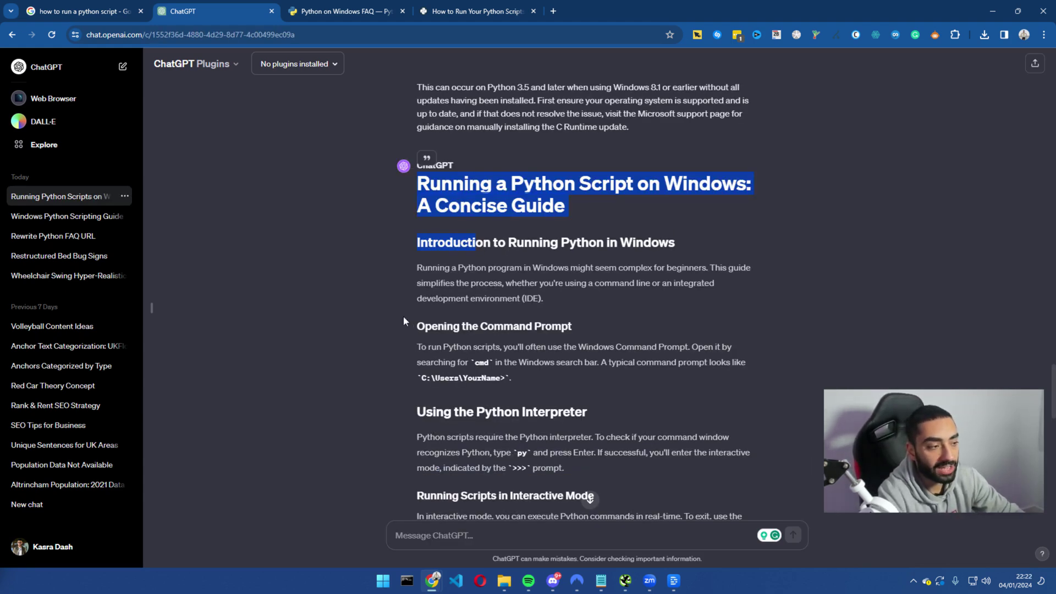
pyautogui.click(430, 271)
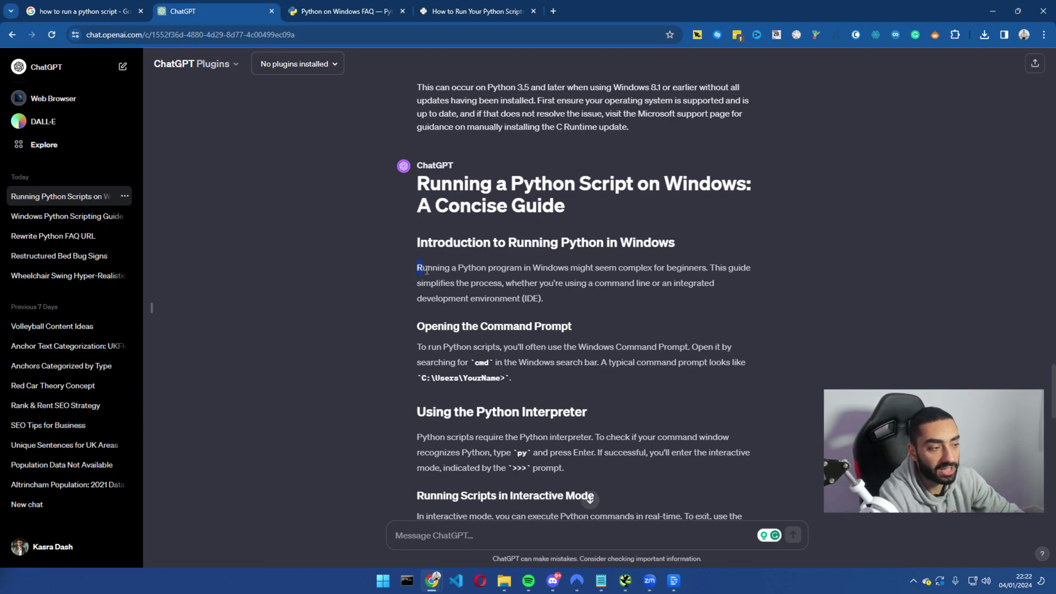
pyautogui.moveTo(426, 270); pyautogui.dragTo(576, 299)
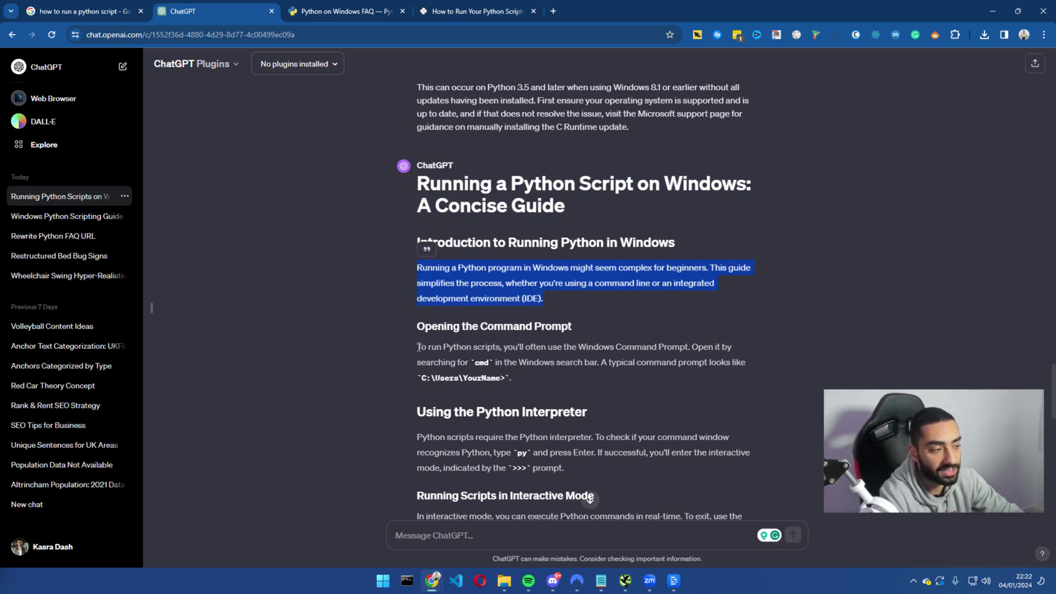
pyautogui.moveTo(418, 347); pyautogui.dragTo(546, 381)
pyautogui.scroll(-3, 521, 391)
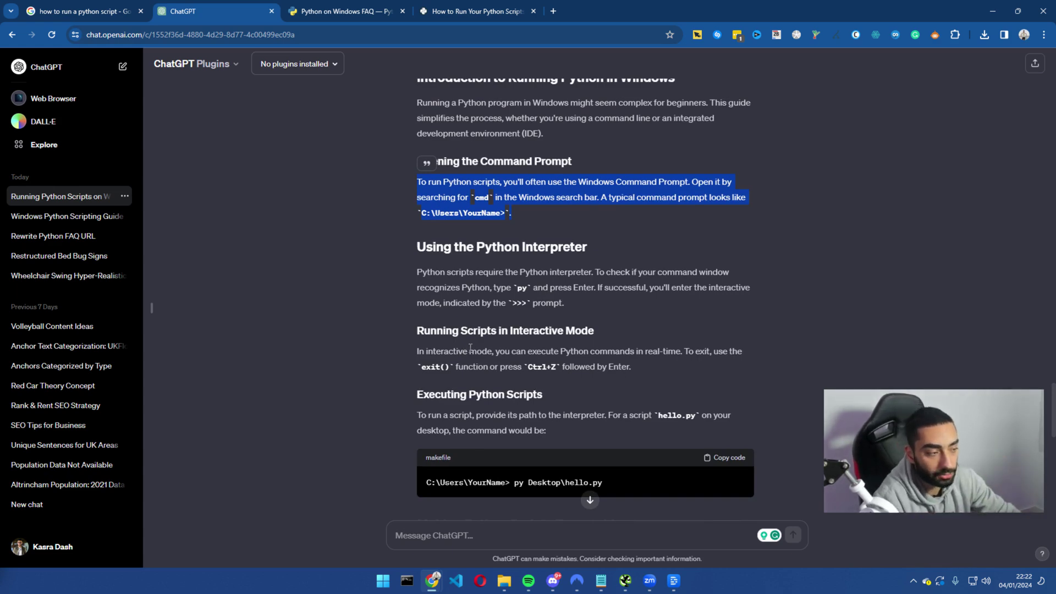
pyautogui.scroll(-10, 484, 357)
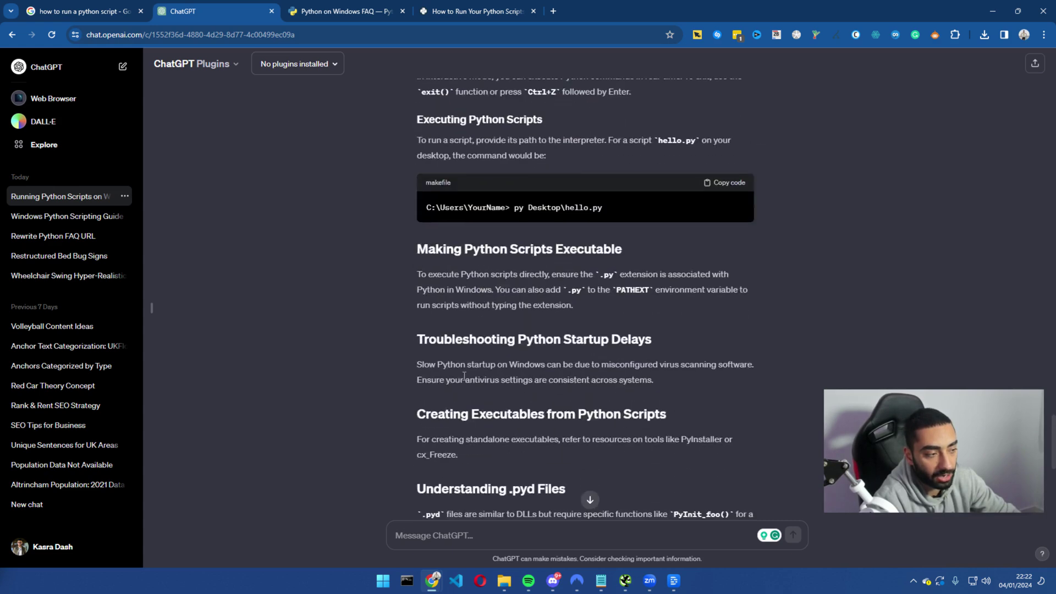
pyautogui.scroll(-3, 496, 398)
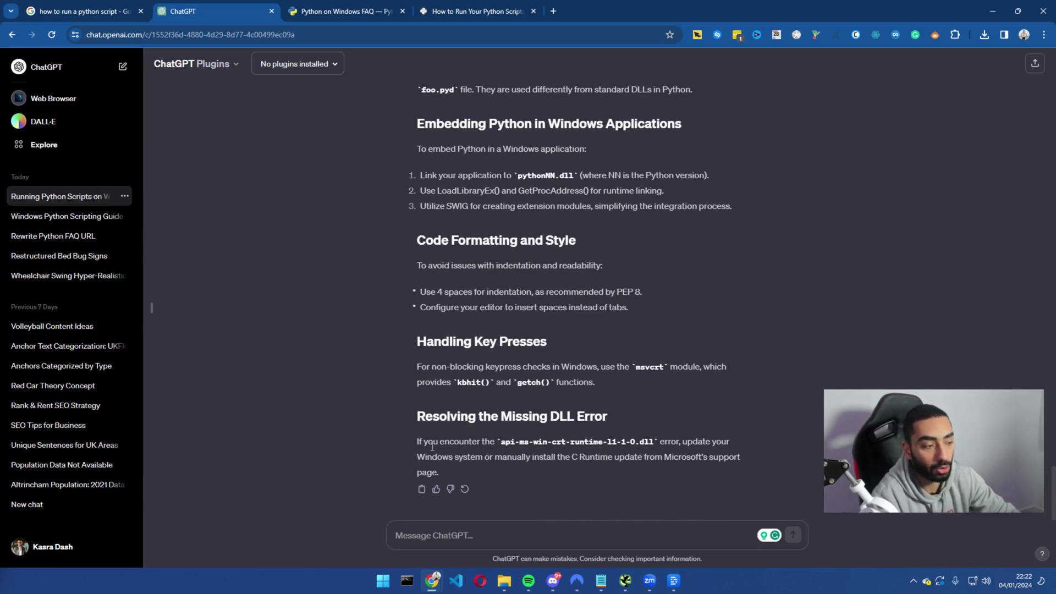
pyautogui.scroll(15, 437, 188)
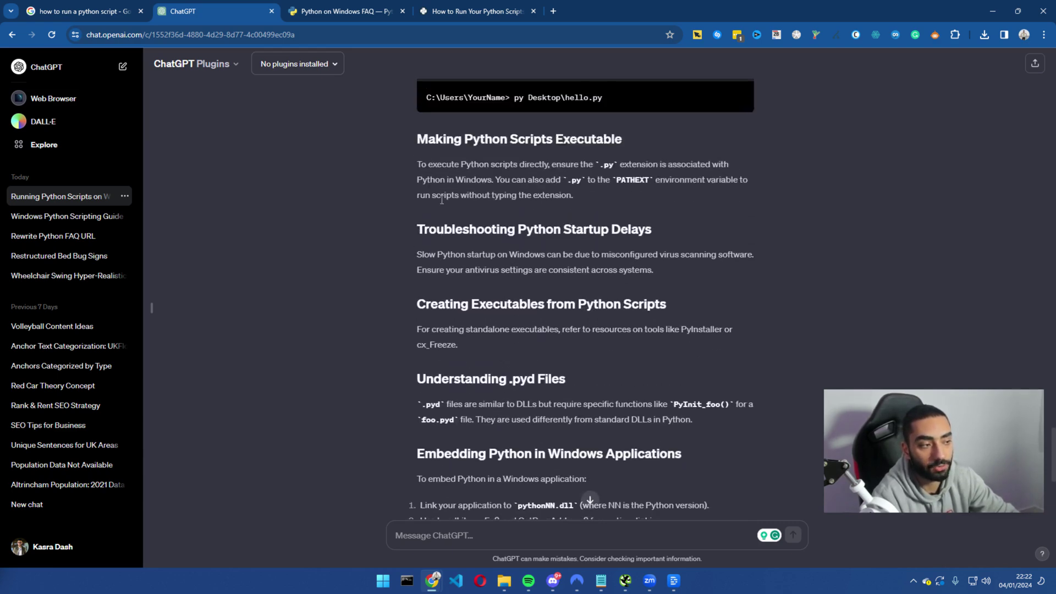
pyautogui.moveTo(417, 181); pyautogui.dragTo(438, 237)
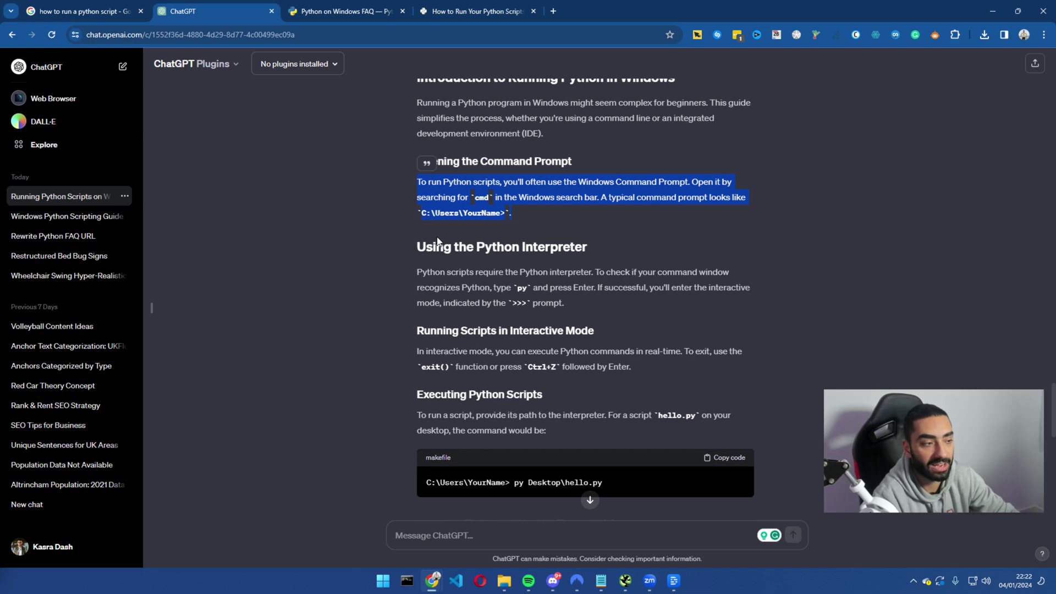
pyautogui.scroll(3, 438, 242)
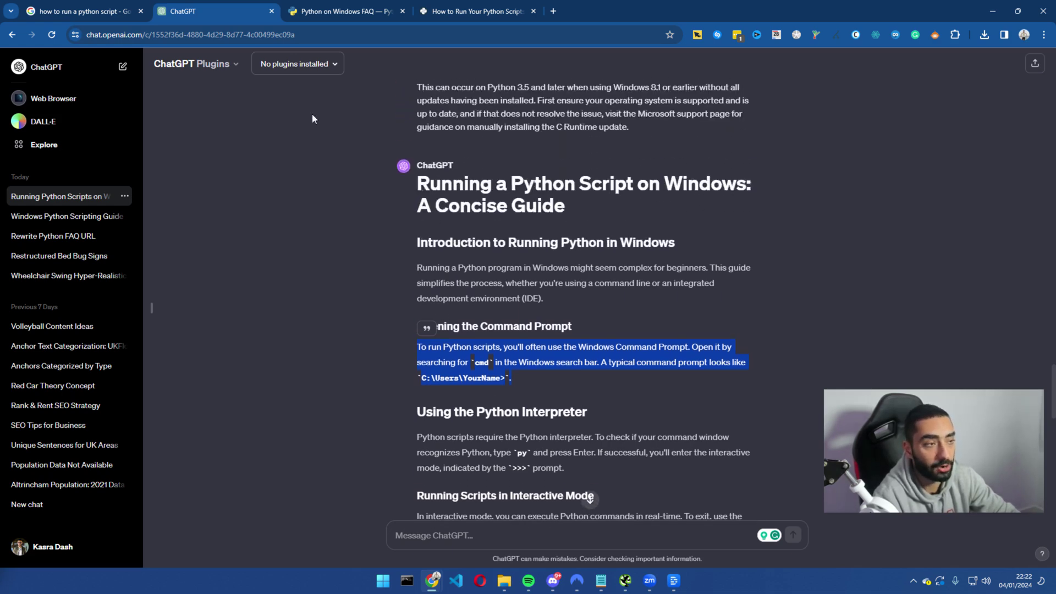
pyautogui.scroll(-1, 312, 119)
pyautogui.moveTo(319, 176); pyautogui.dragTo(582, 359)
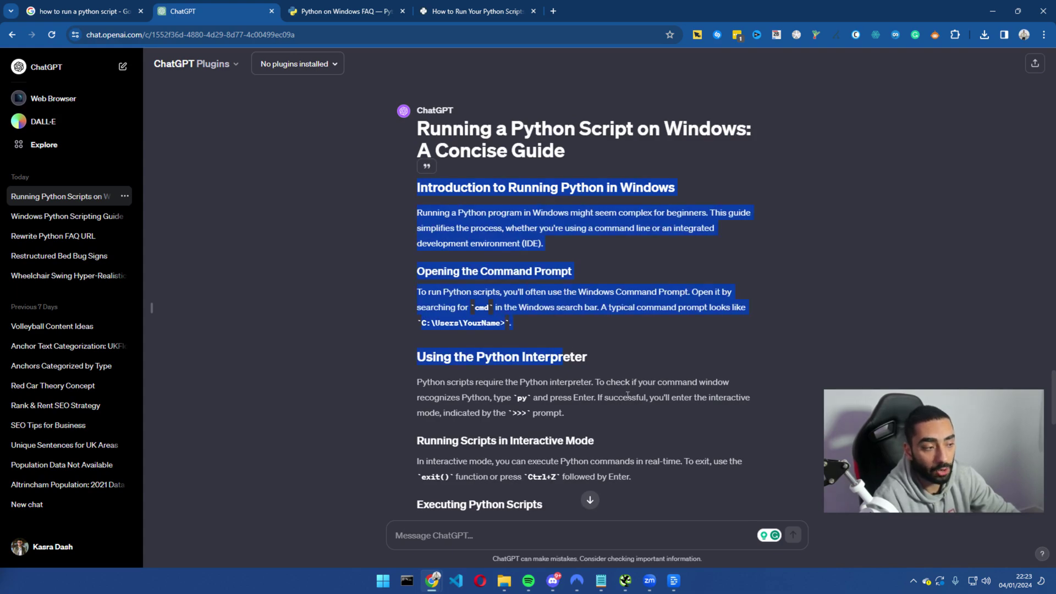
# Scroll through the Python on Windows FAQ page, then leave it for another tab
pyautogui.click(339, 11)
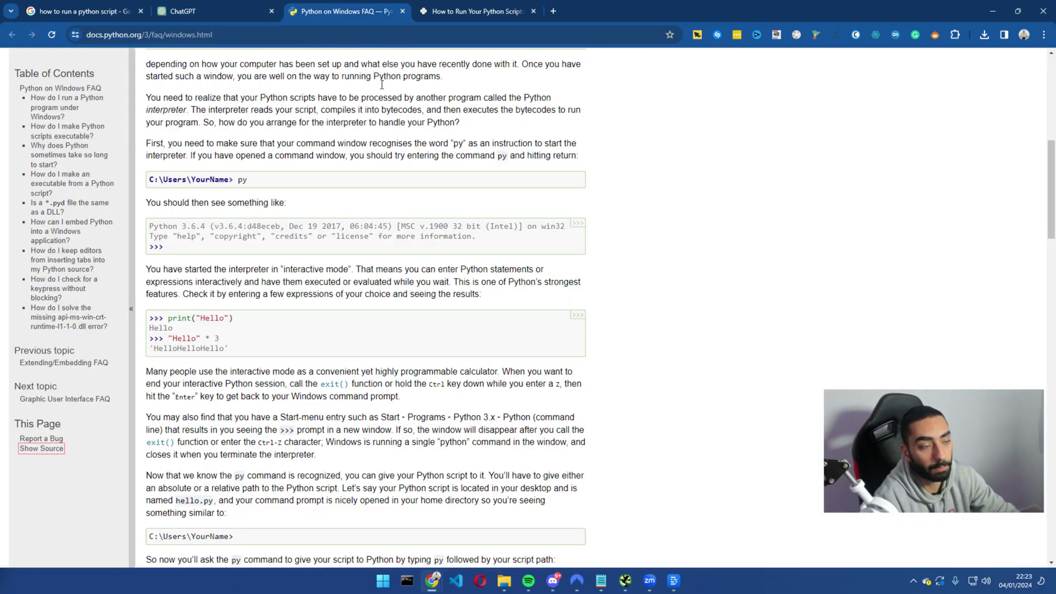
pyautogui.scroll(8, 330, 159)
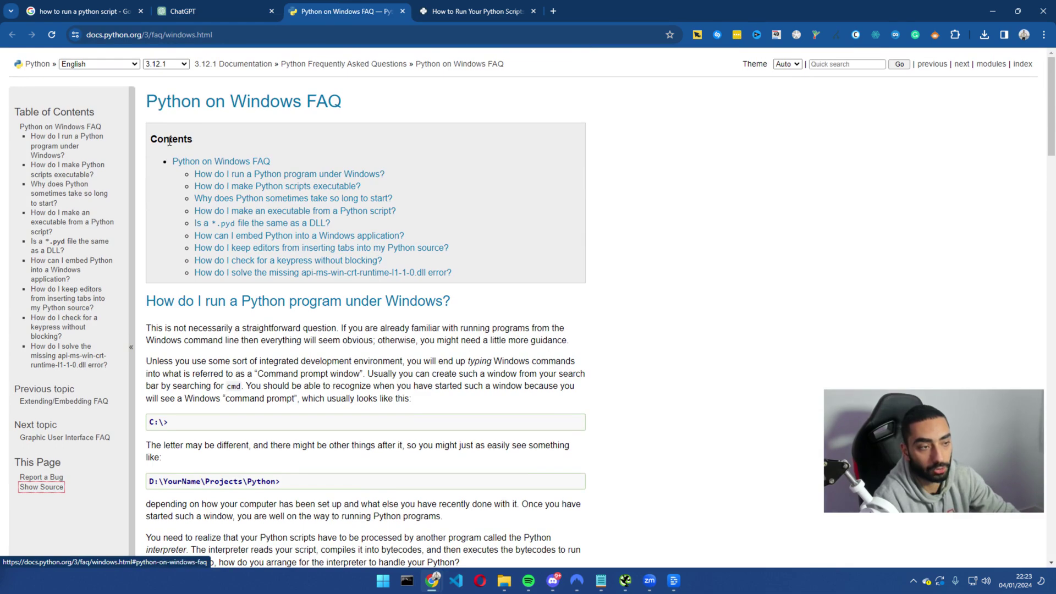
pyautogui.scroll(-1, 295, 300)
pyautogui.scroll(-9, 295, 300)
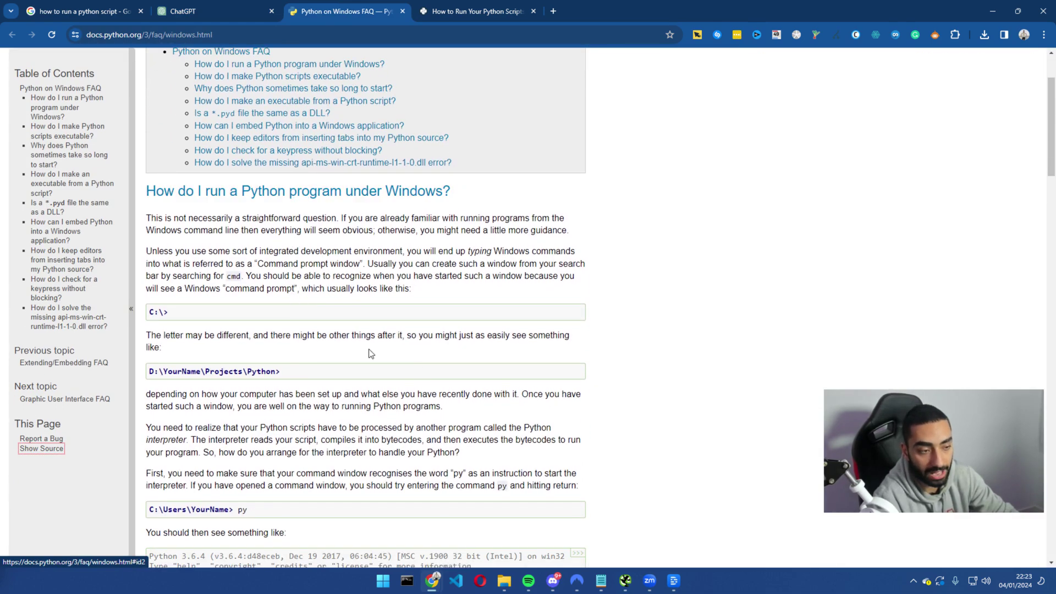
pyautogui.click(209, 11)
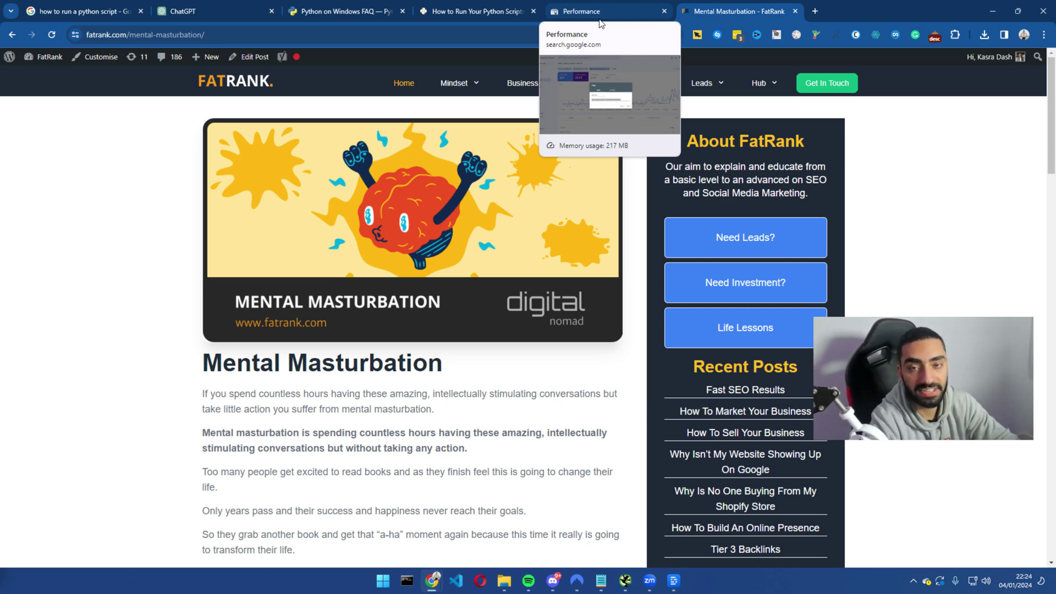
# Dismiss the Search Console filter dialog and select the Mental Masturbation article from its heading down
pyautogui.click(600, 21)
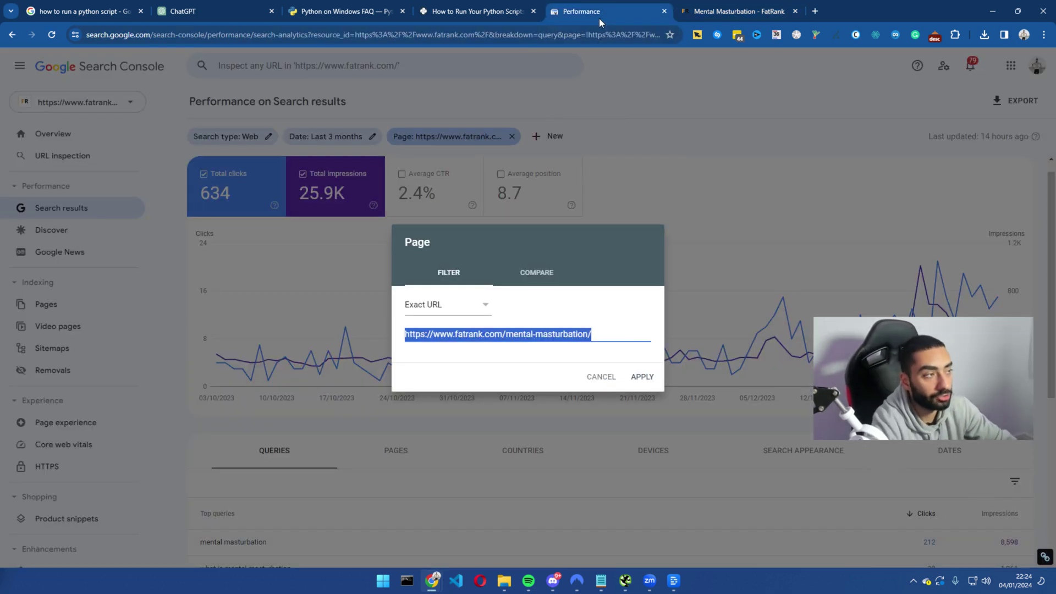
pyautogui.press('Escape')
pyautogui.click(715, 11)
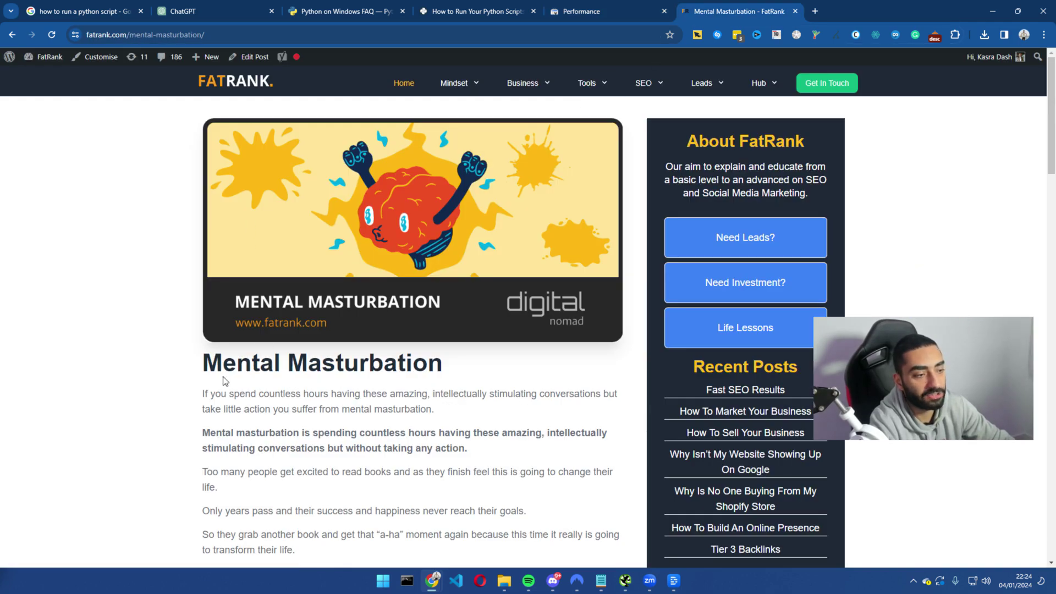
pyautogui.moveTo(203, 361); pyautogui.dragTo(483, 432)
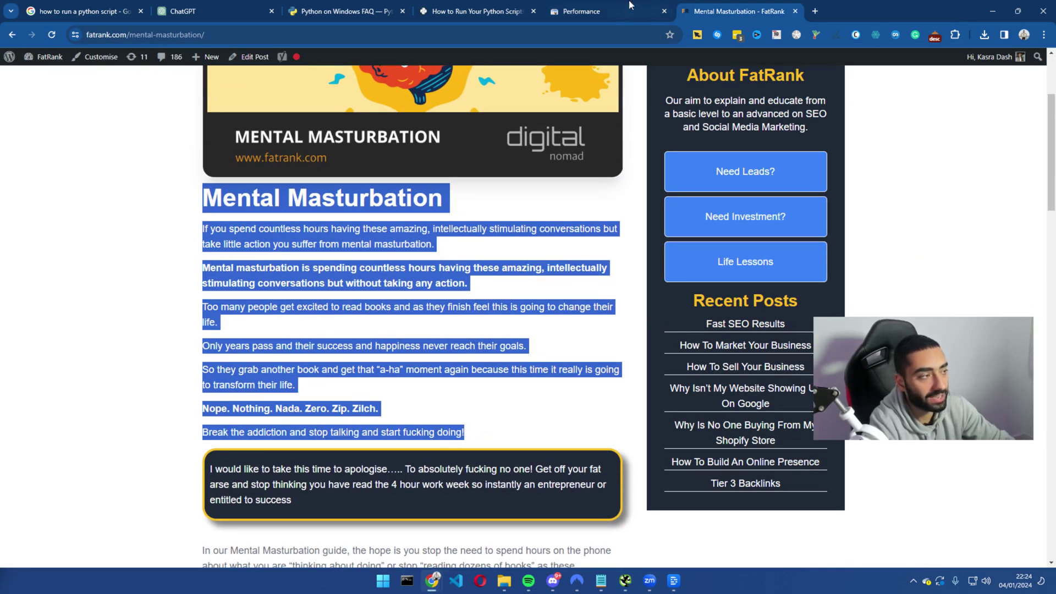
# Confirm the report's Page filter is unchanged, then export the query report to Google Sheets
pyautogui.hotkey('ctrl', 'shift', 'Tab')
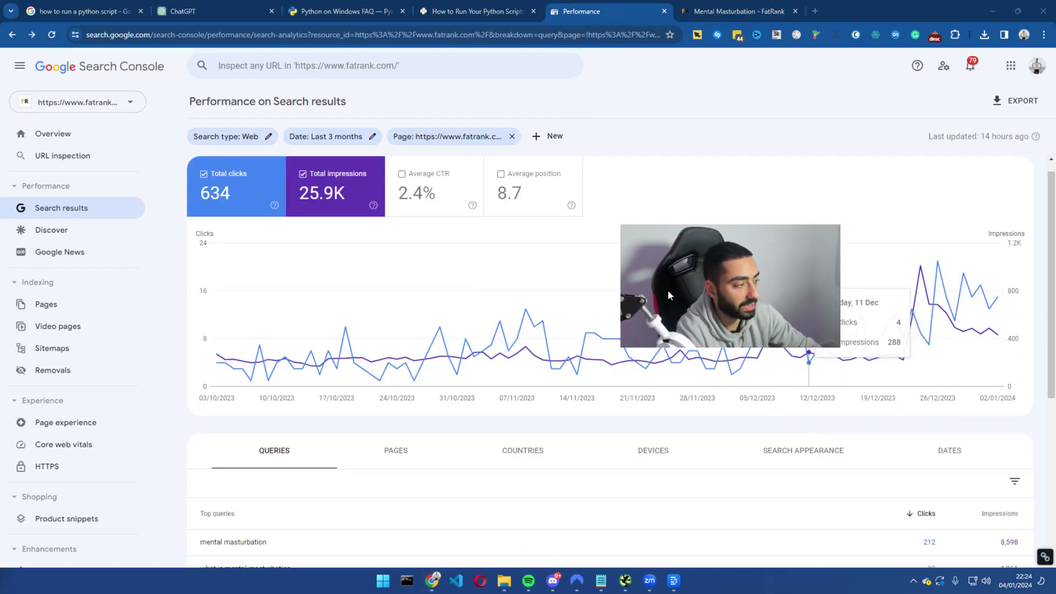
pyautogui.scroll(-2, 677, 394)
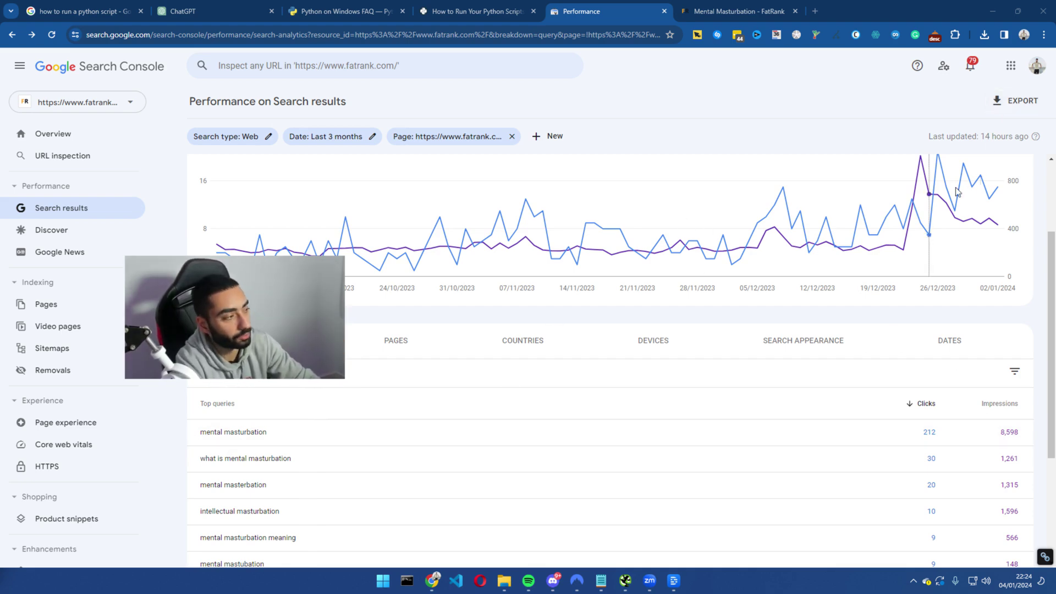
pyautogui.scroll(2, 419, 189)
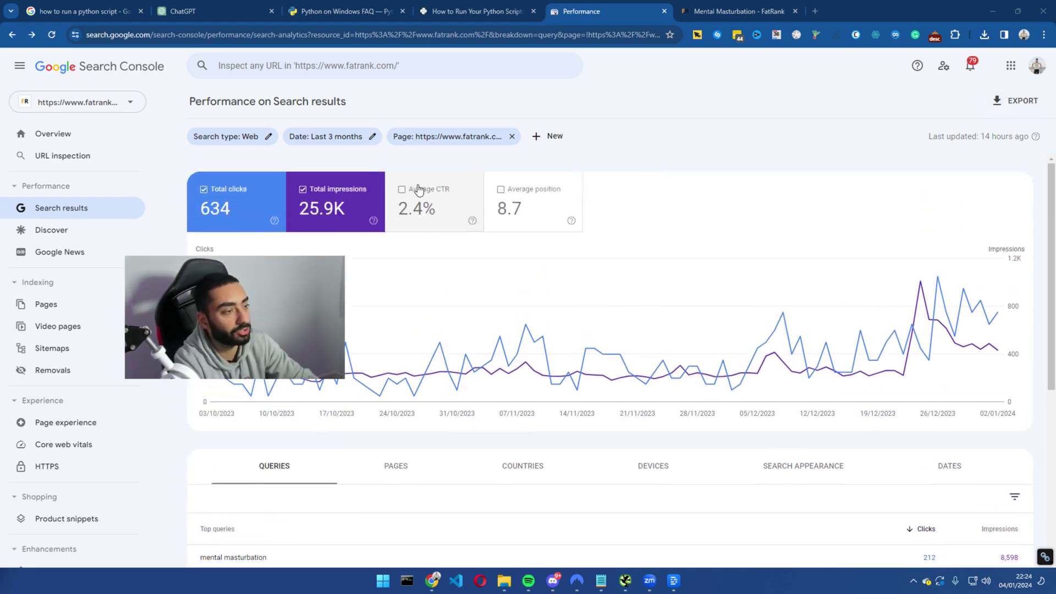
pyautogui.click(429, 140)
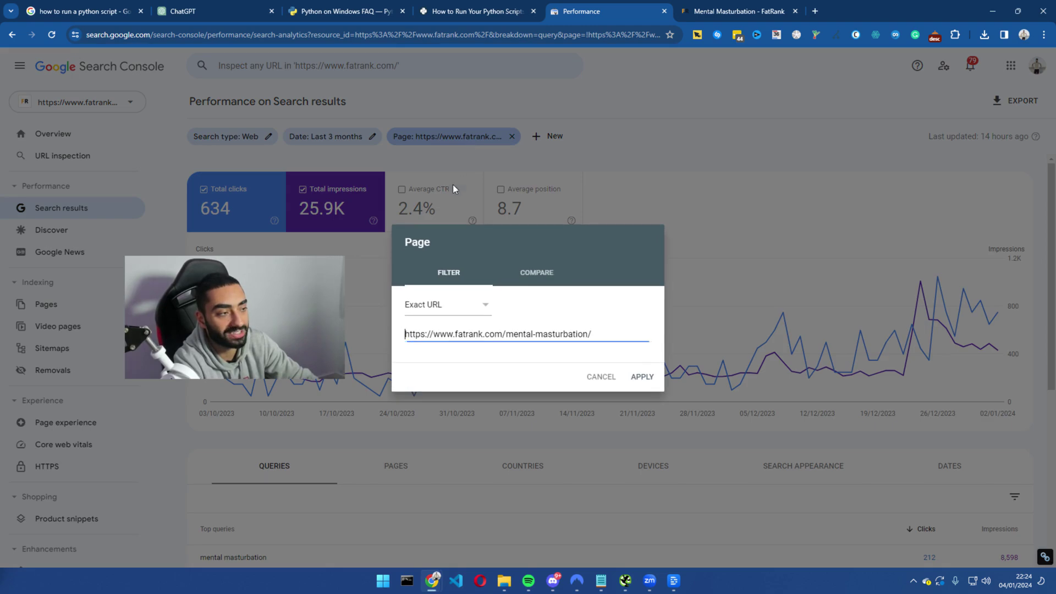
pyautogui.click(599, 377)
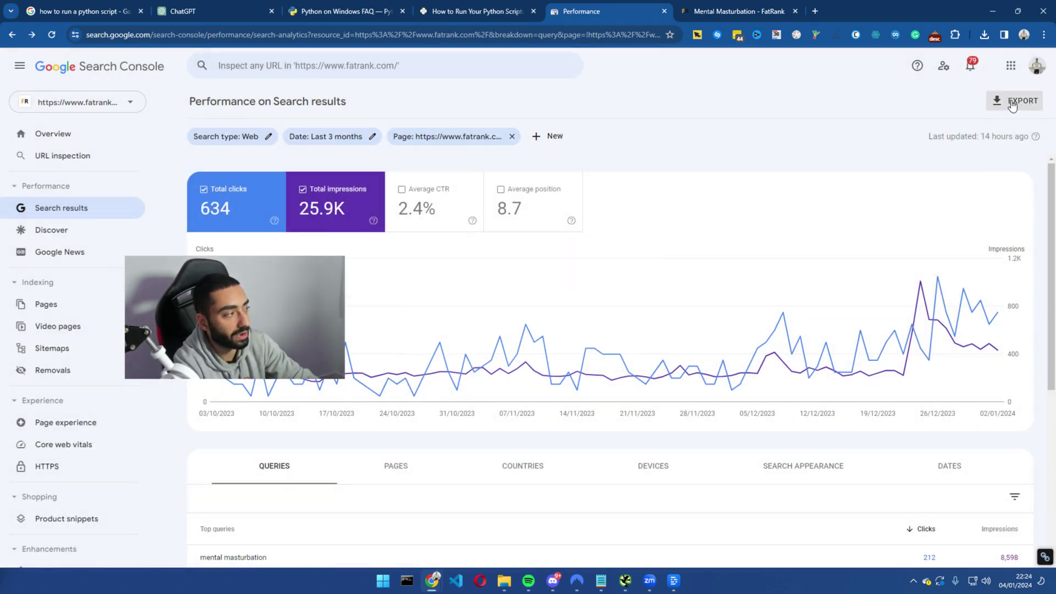
pyautogui.click(1017, 102)
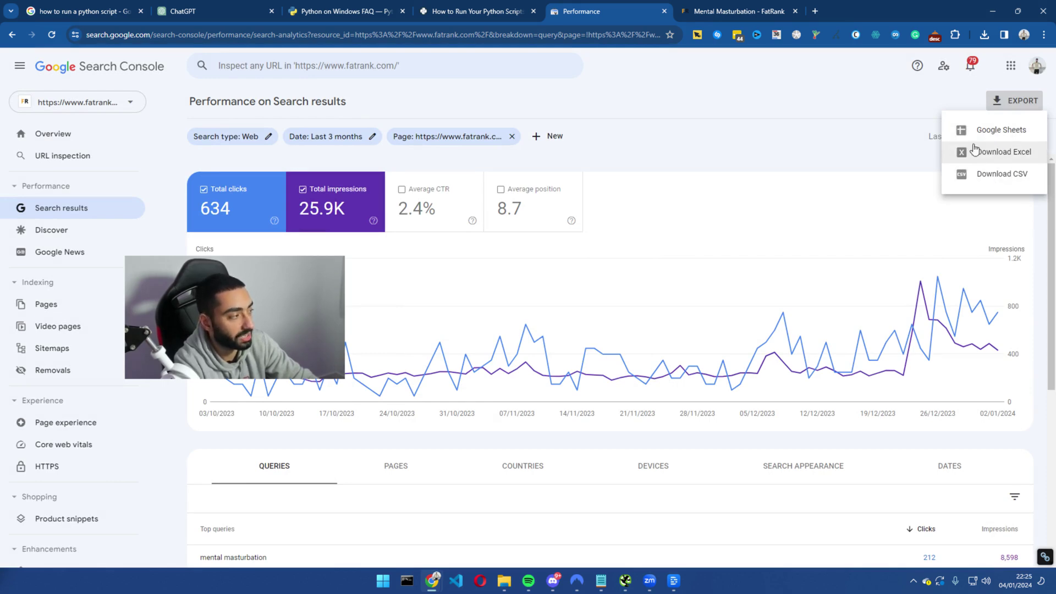
pyautogui.click(987, 132)
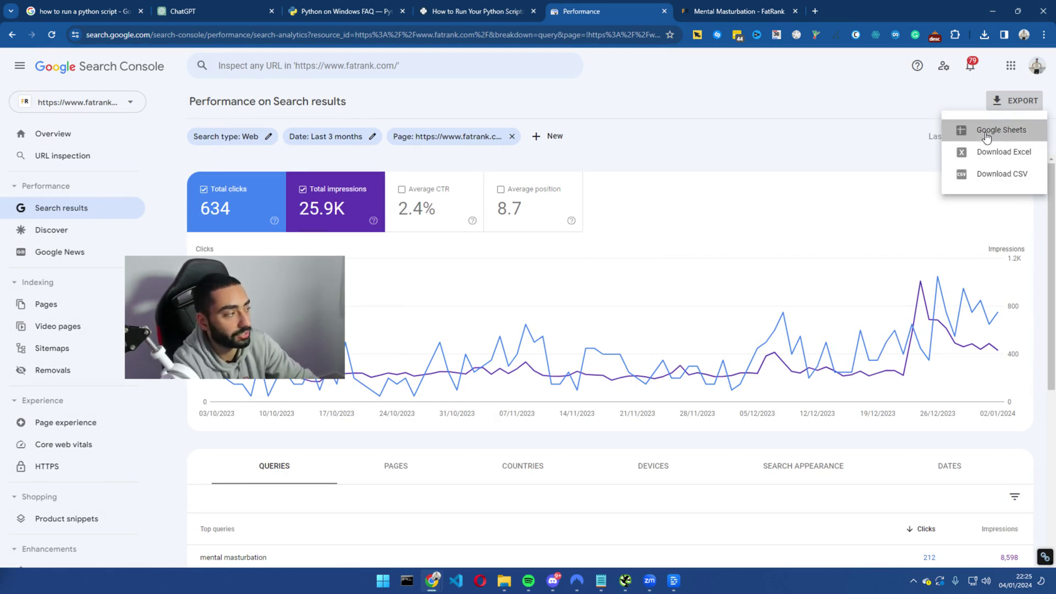
# Move the FatRank tab one place left and select the full article text from its heading
pyautogui.click(737, 11)
pyautogui.moveTo(370, 17); pyautogui.dragTo(341, 16)
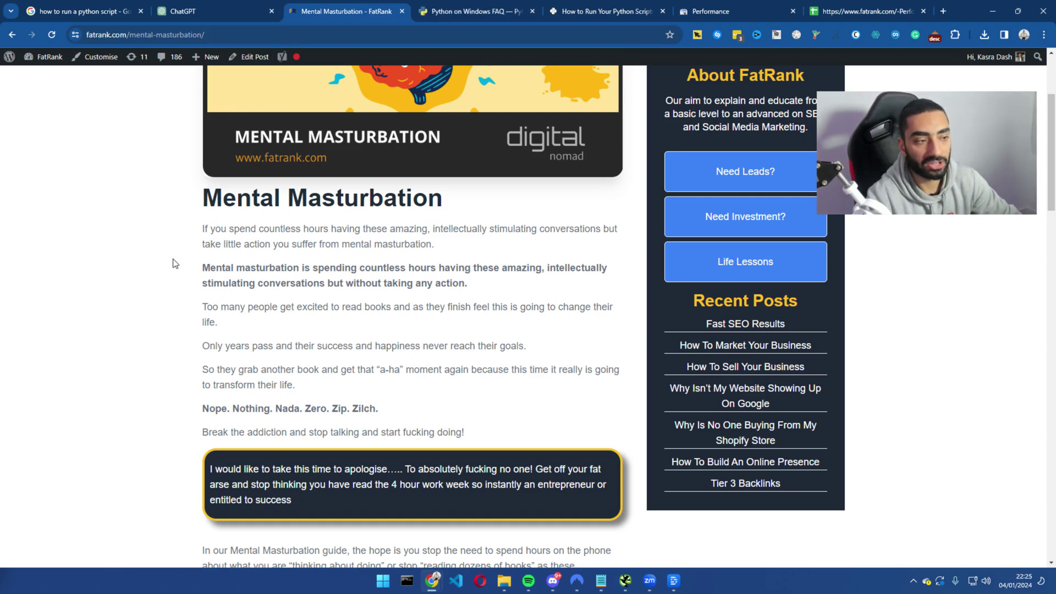
pyautogui.moveTo(194, 200); pyautogui.dragTo(489, 253)
pyautogui.scroll(-6, 339, 329)
pyautogui.scroll(-15, 449, 412)
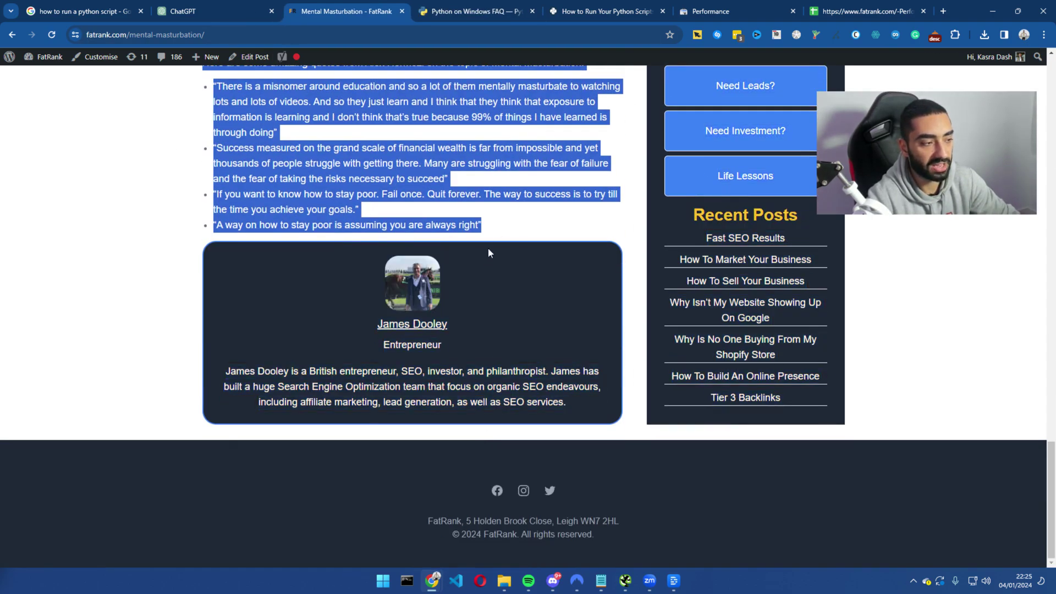
# Paste the article into ChatGPT under 'This is my entire article on my website:' and review it
pyautogui.click(198, 9)
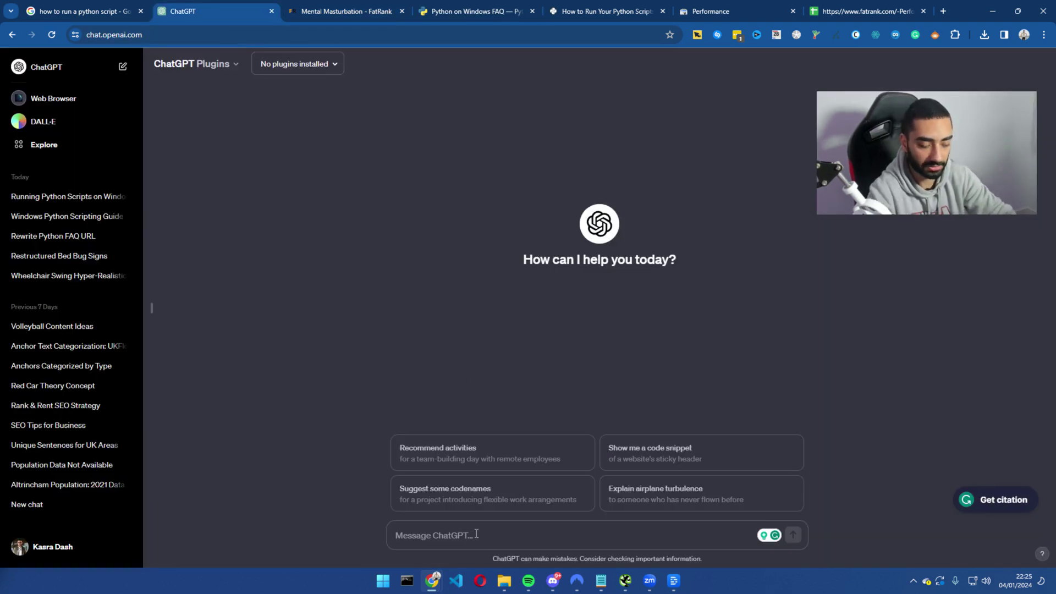
pyautogui.hotkey('ctrl', 'v')
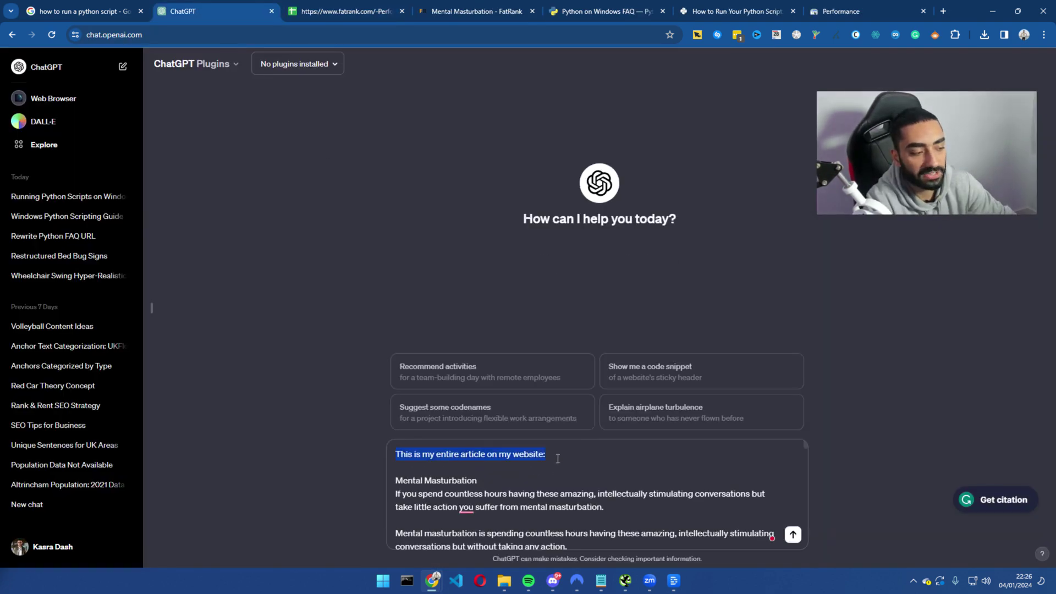
pyautogui.moveTo(558, 459); pyautogui.dragTo(455, 452)
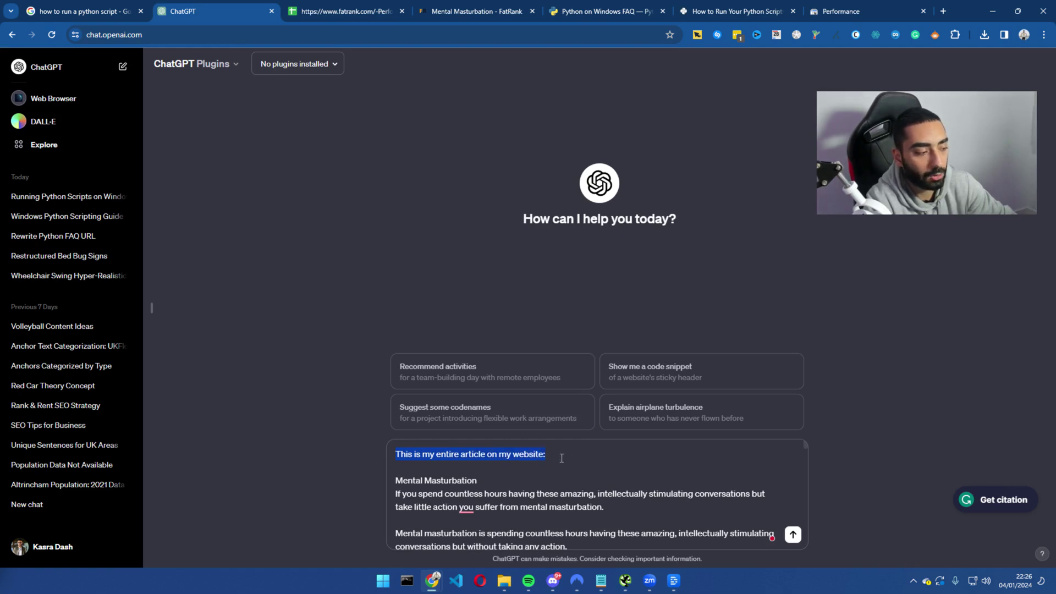
pyautogui.click(554, 494)
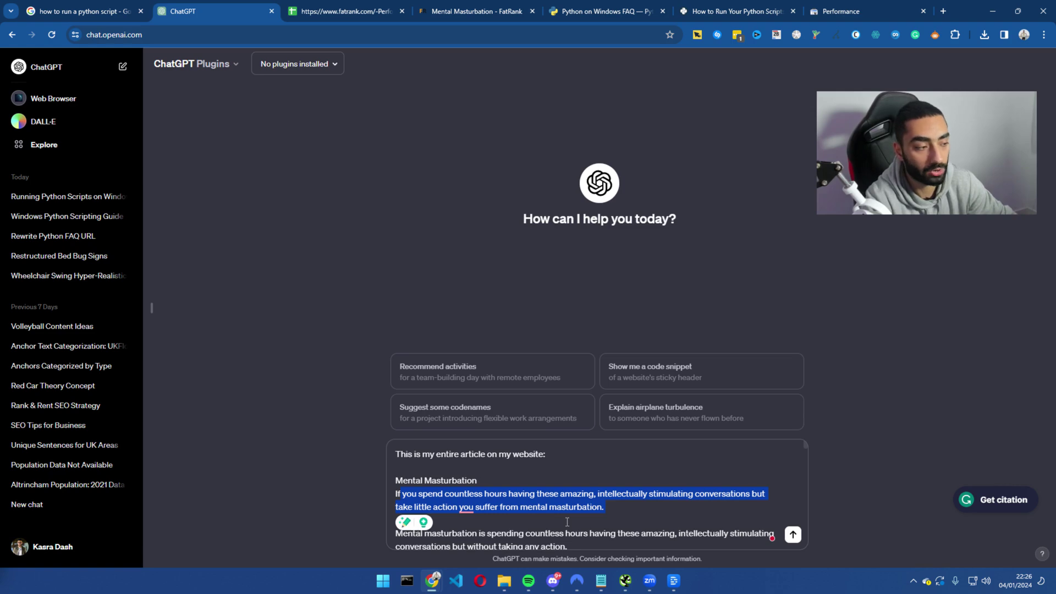
pyautogui.moveTo(806, 445); pyautogui.dragTo(812, 562)
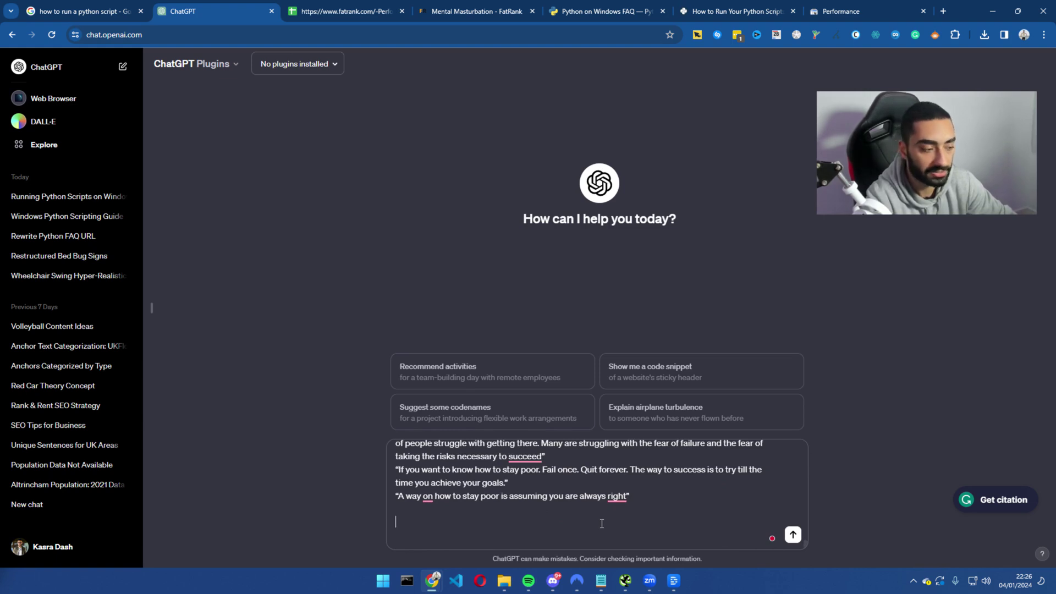
# Append the missing-phrases table request and 24 query phrases, checking them against the spreadsheet
pyautogui.hotkey('ctrl', 'v')
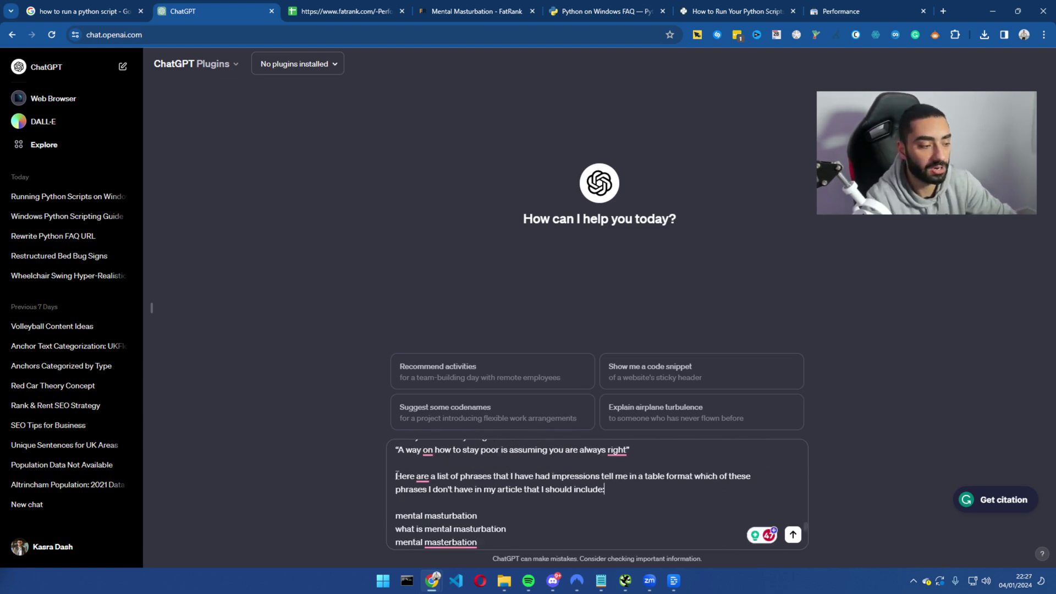
pyautogui.moveTo(579, 476); pyautogui.dragTo(587, 476)
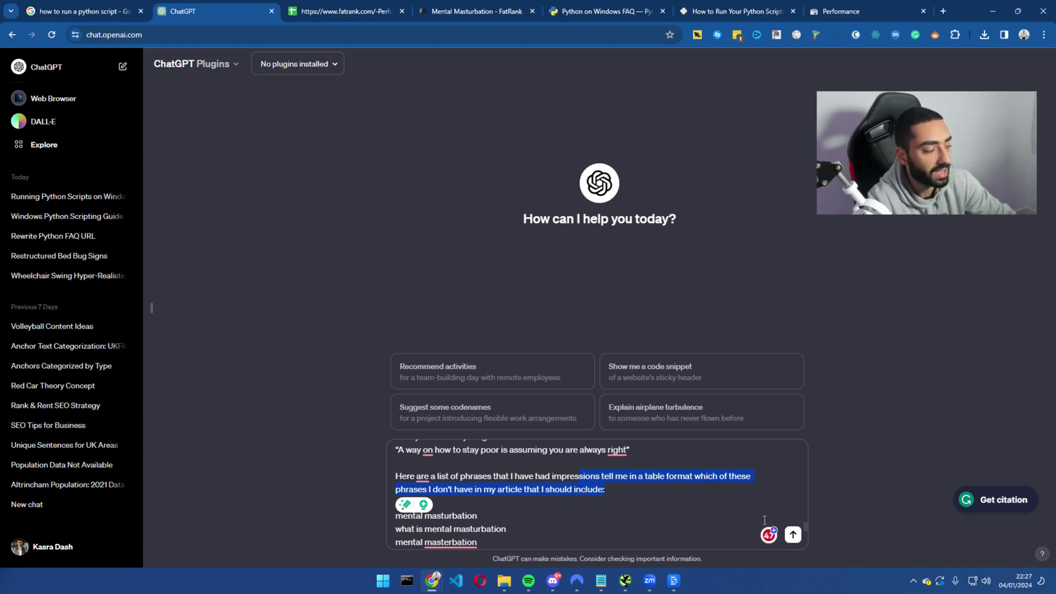
pyautogui.scroll(-10, 807, 527)
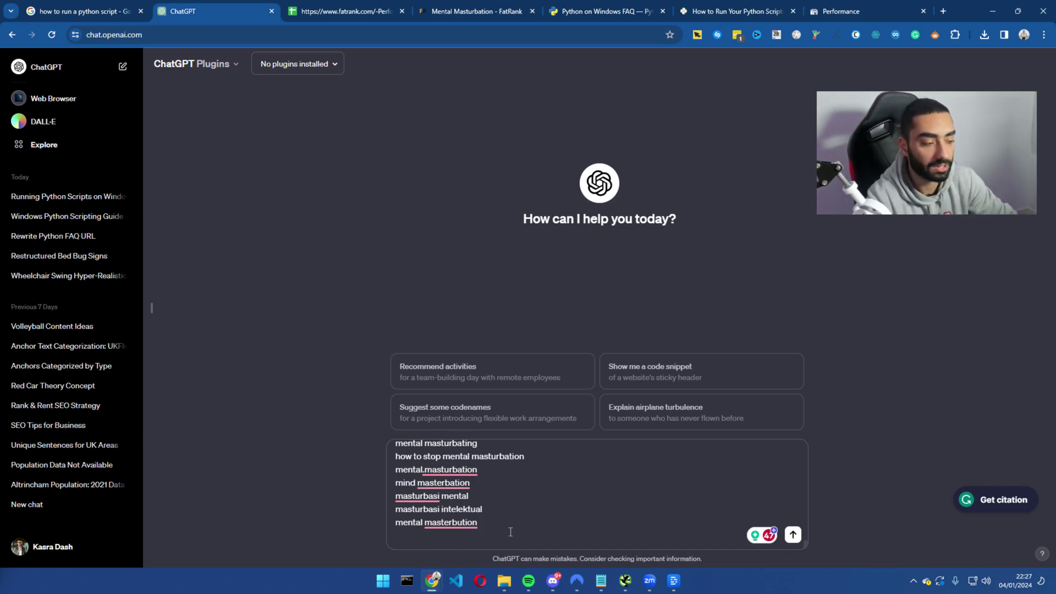
pyautogui.click(352, 13)
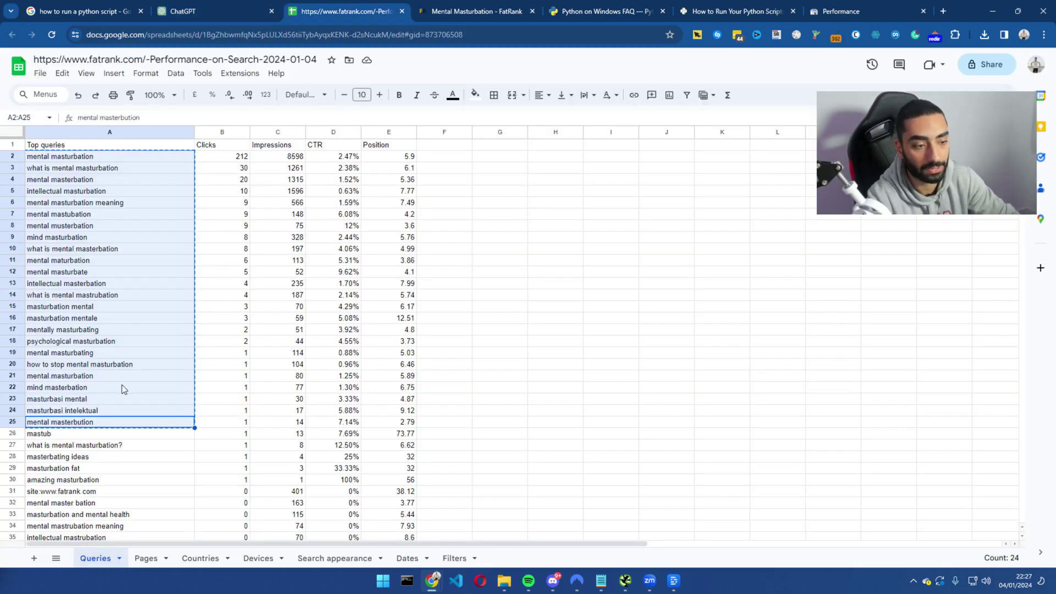
pyautogui.click(265, 11)
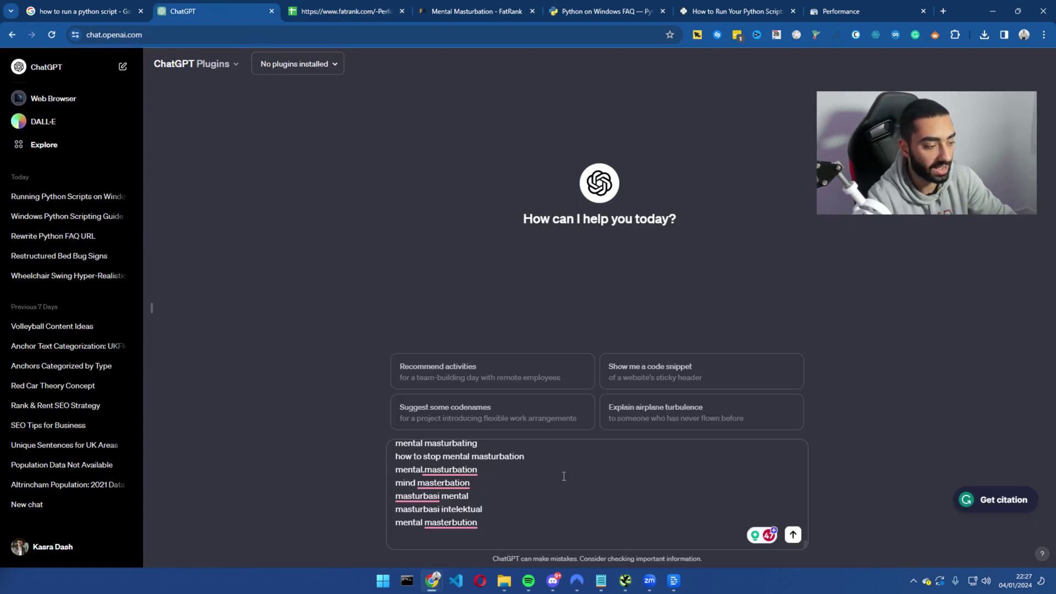
# Send the prompt and highlight the counts for 'what is mental masturbation' and 'mental masterbation'
pyautogui.click(792, 535)
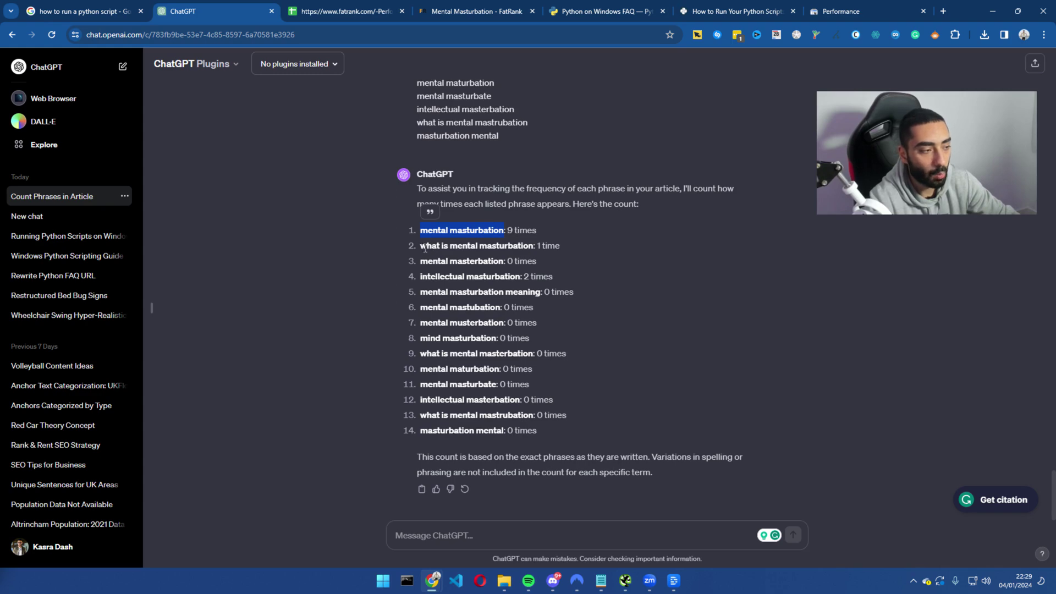
pyautogui.moveTo(551, 246); pyautogui.dragTo(435, 258)
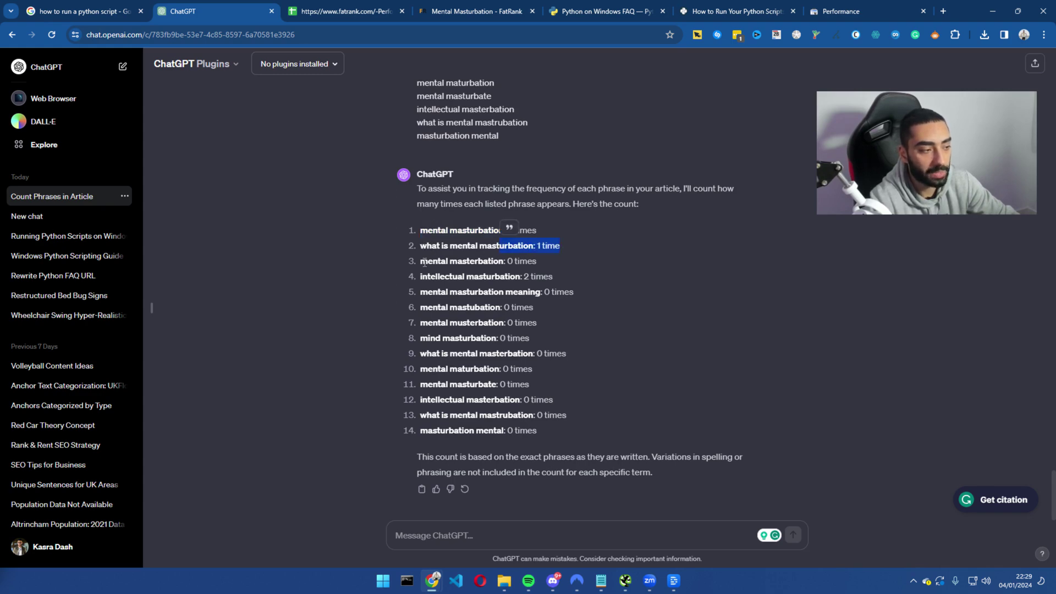
pyautogui.moveTo(502, 260); pyautogui.dragTo(500, 260)
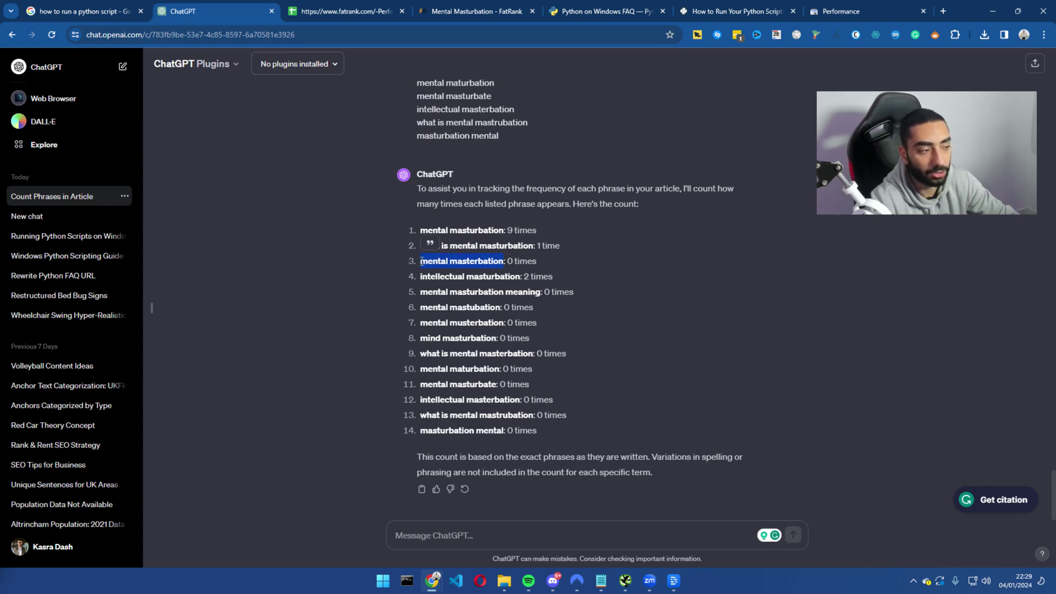
# Find 'mental masterbation' in the queries sheet and view its clicks and impressions
pyautogui.click(316, 21)
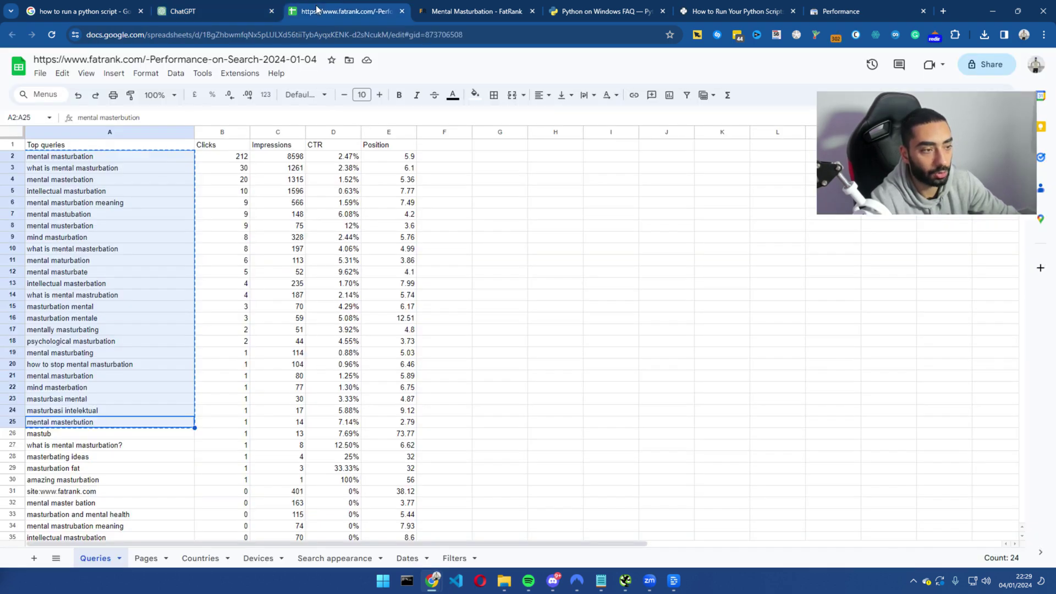
pyautogui.hotkey('ctrl', 'f')
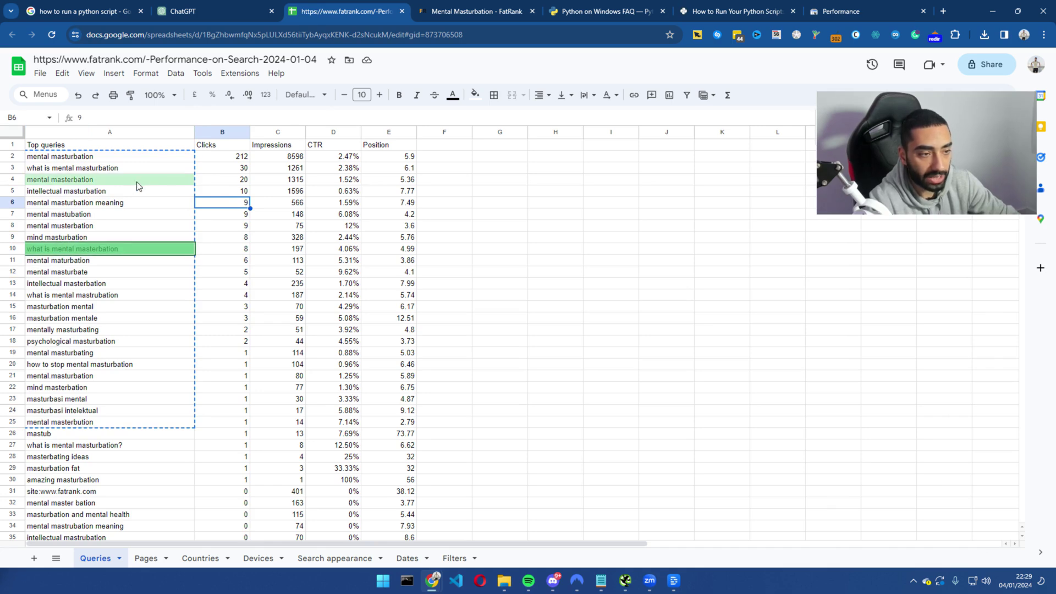
pyautogui.click(278, 179)
pyautogui.moveTo(229, 182); pyautogui.dragTo(283, 177)
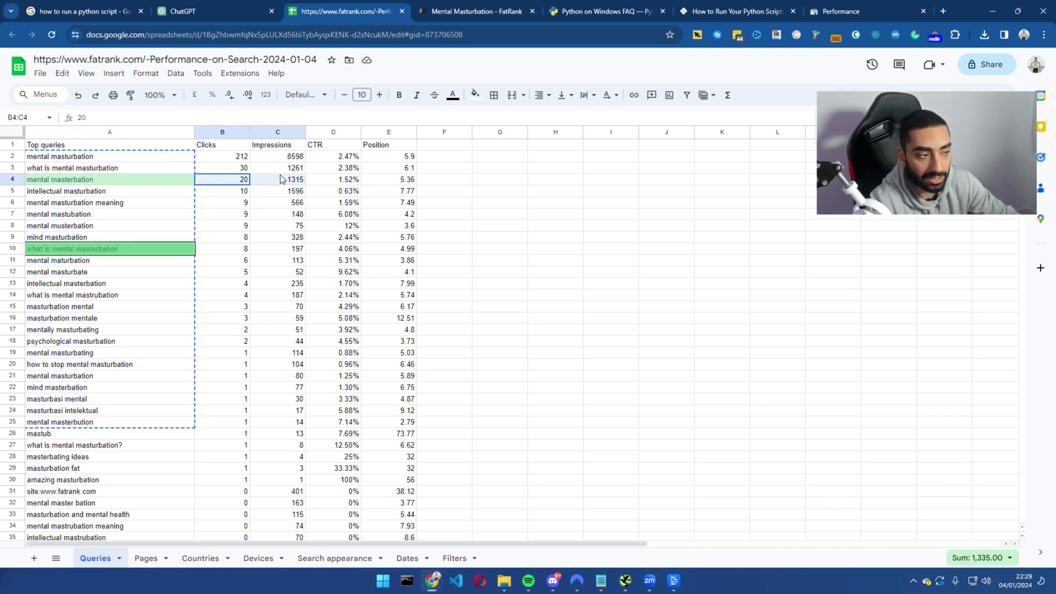
# Find 'mental masturbation meaning' in ChatGPT's counts, then check its clicks and impressions in the sheet
pyautogui.click(214, 12)
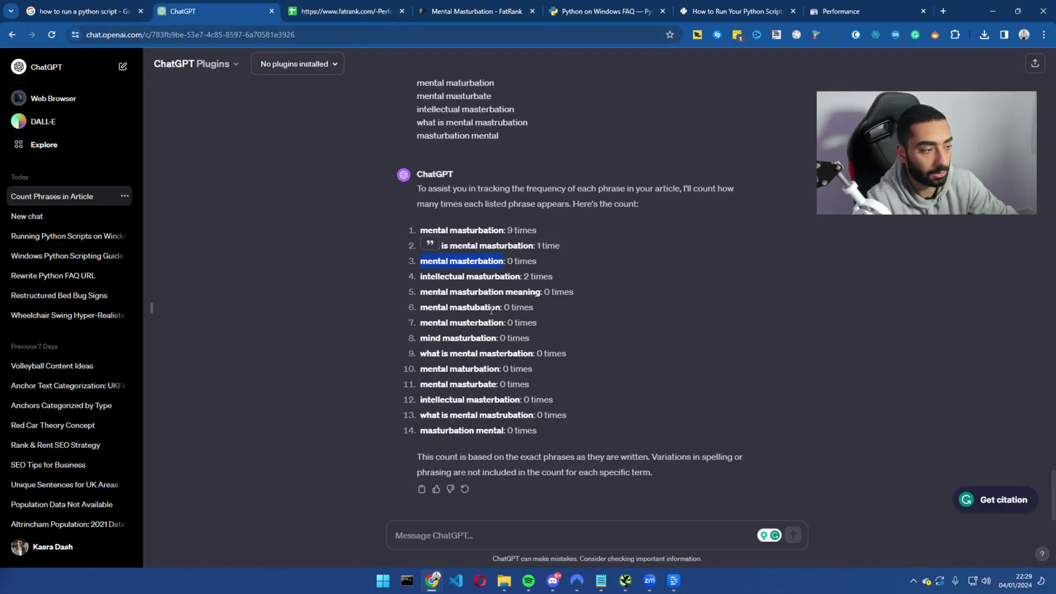
pyautogui.moveTo(541, 291); pyautogui.dragTo(421, 292)
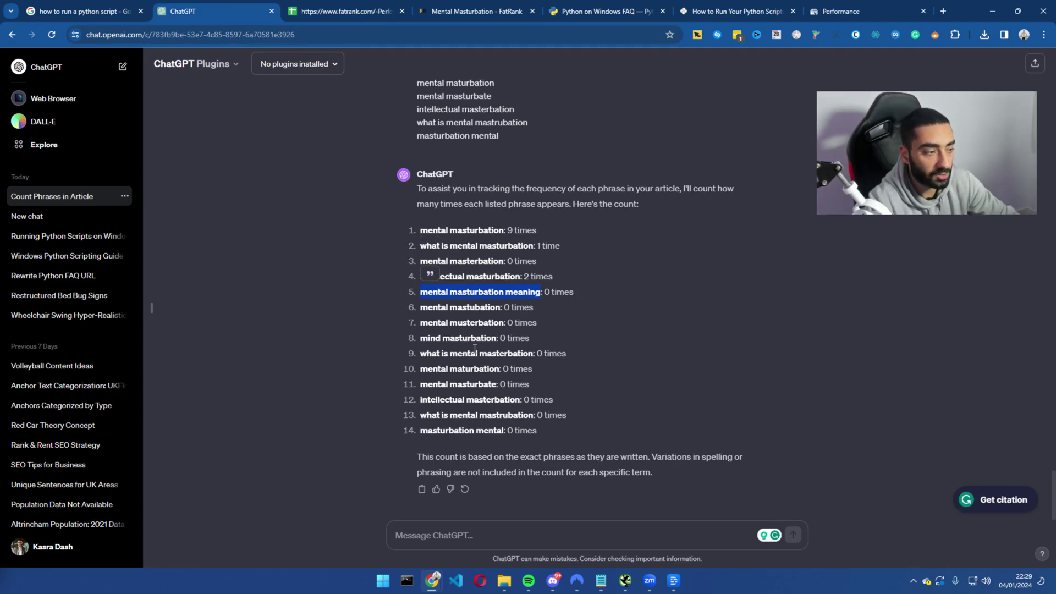
pyautogui.click(347, 11)
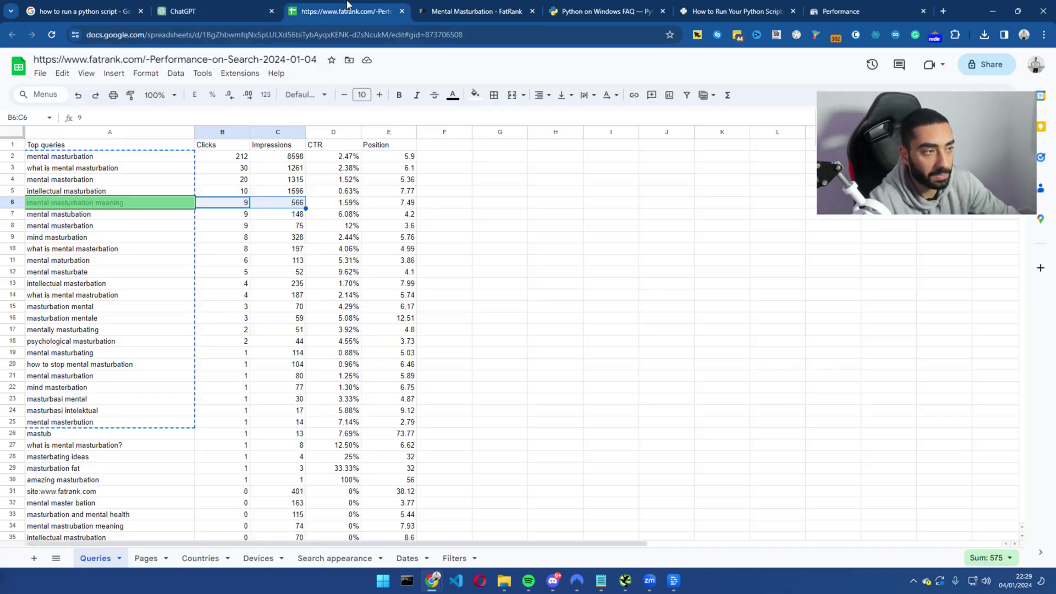
pyautogui.click(127, 205)
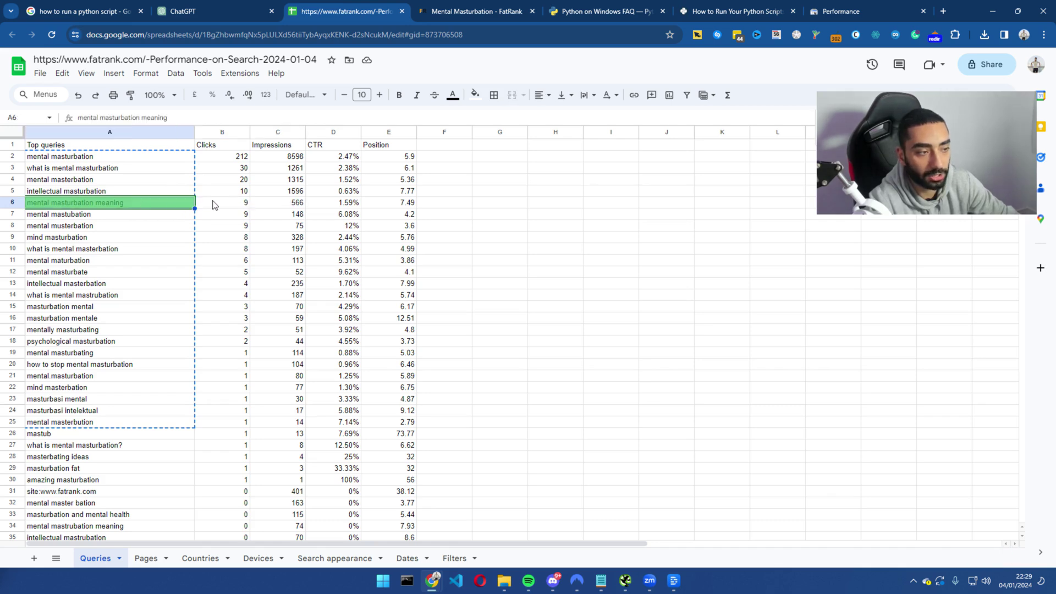
pyautogui.moveTo(215, 206)
pyautogui.mouseDown()
pyautogui.moveTo(264, 207)
pyautogui.moveTo(228, 209)
pyautogui.mouseUp()
pyautogui.click(298, 204)
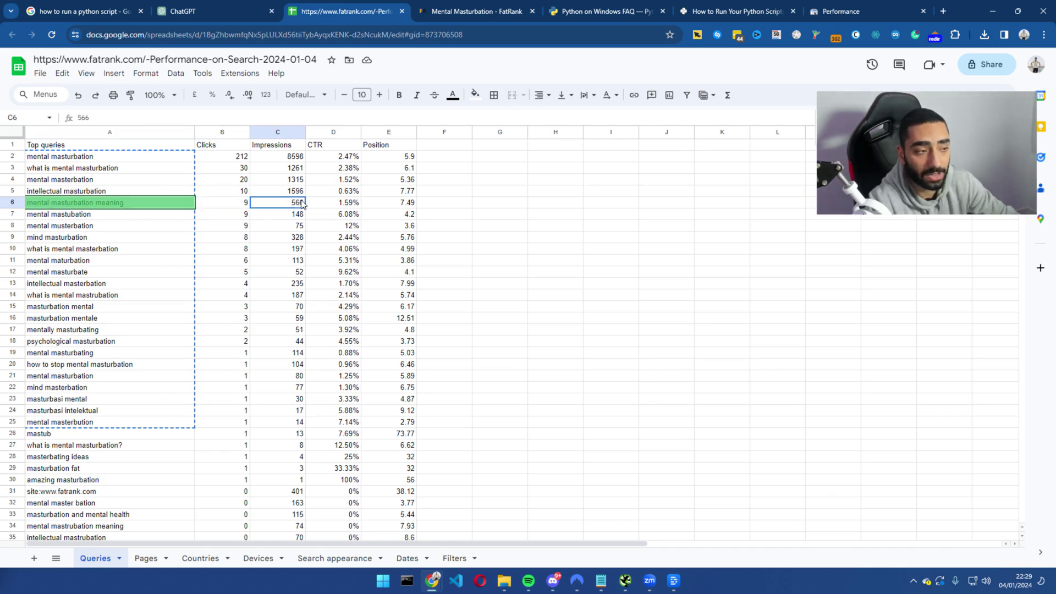
pyautogui.click(249, 11)
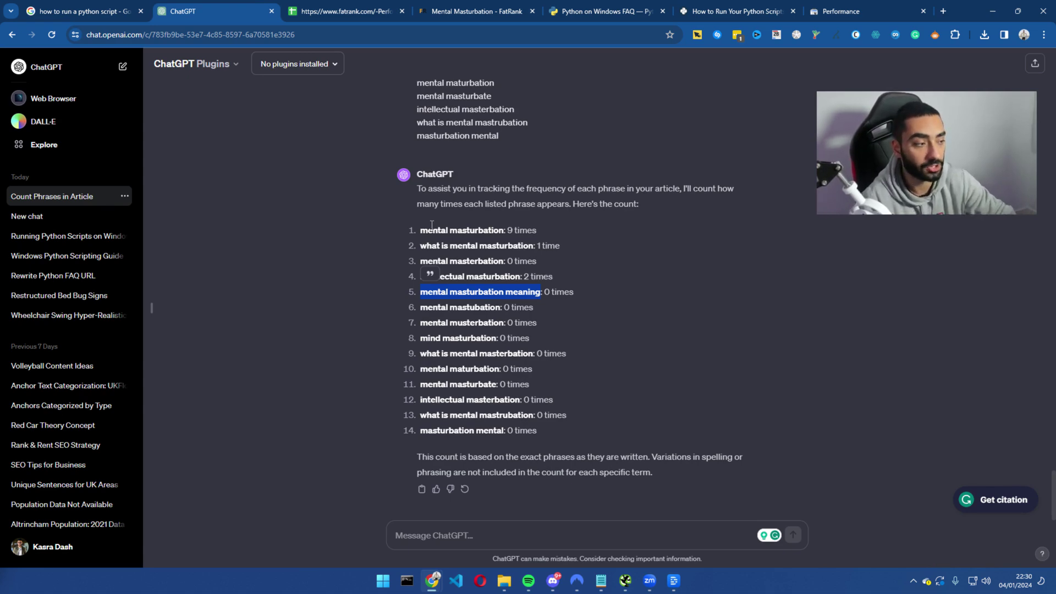
pyautogui.click(324, 15)
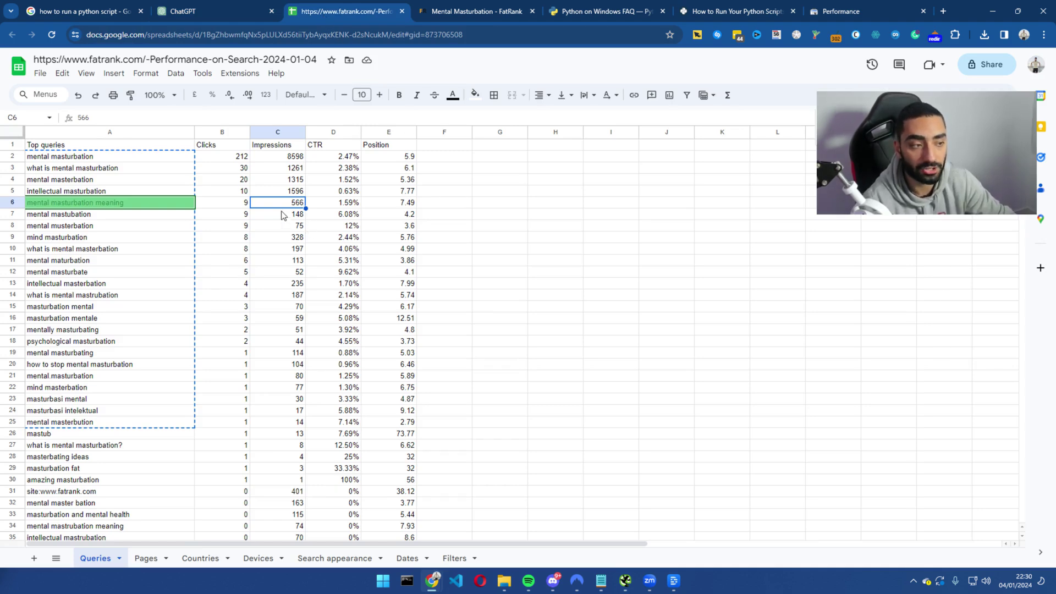
pyautogui.click(219, 8)
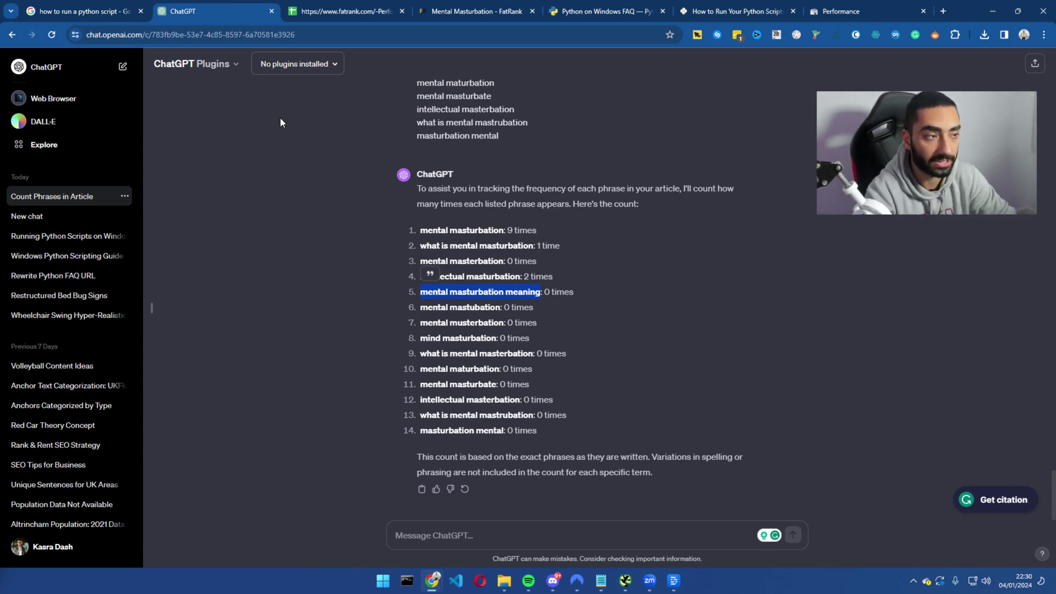
# Switch to the tab showing FatRank's 'Take Action, Create Your Own Life' homepage with Ctrl+4
pyautogui.hotkey('ctrl', '4')
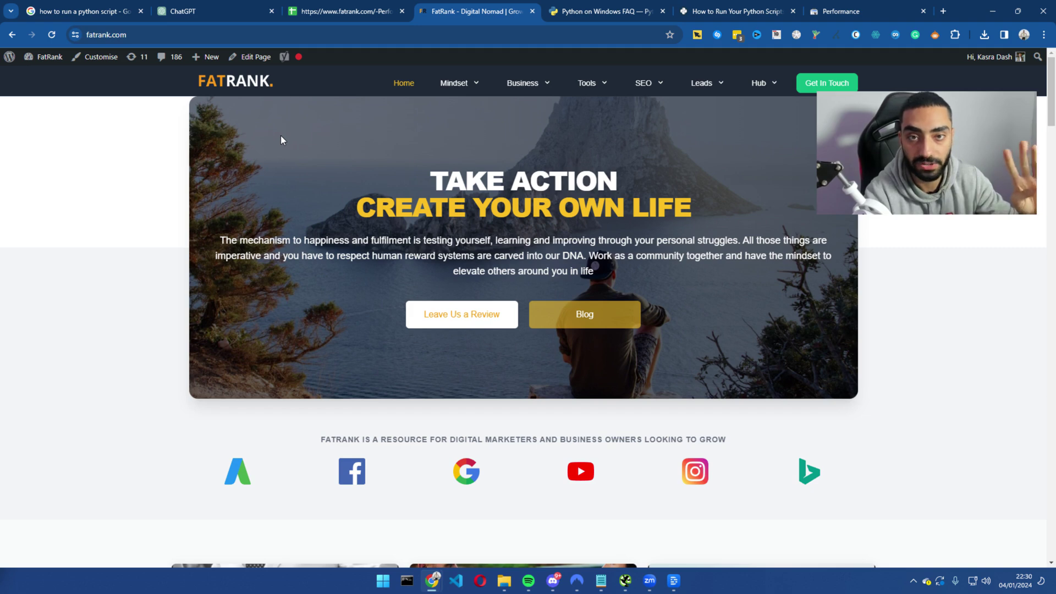